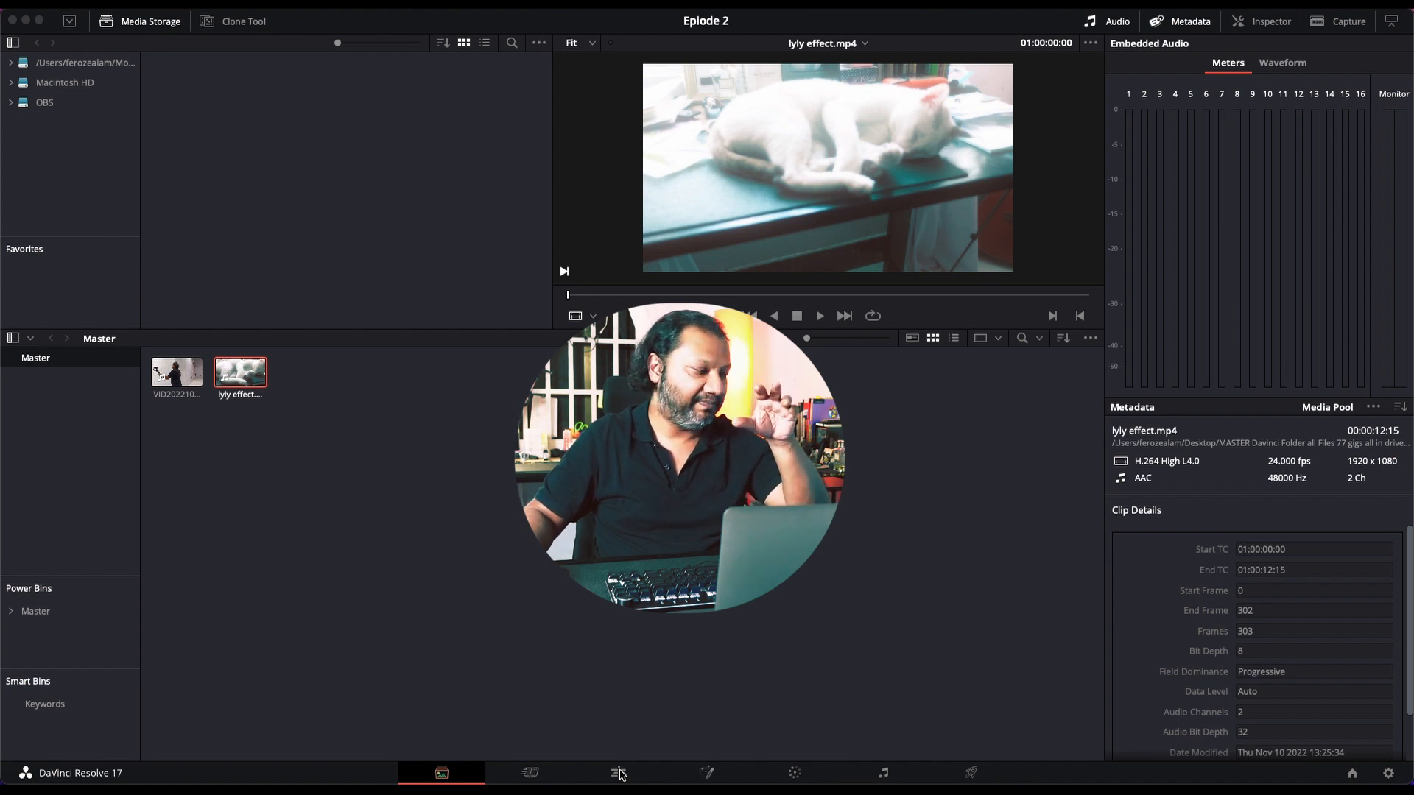
# Step: On the Edit page, place VID20221015122753.mp4 on a new timeline at about 01:00:50 and play it from 01:01:35:11
pyautogui.click(620, 773)
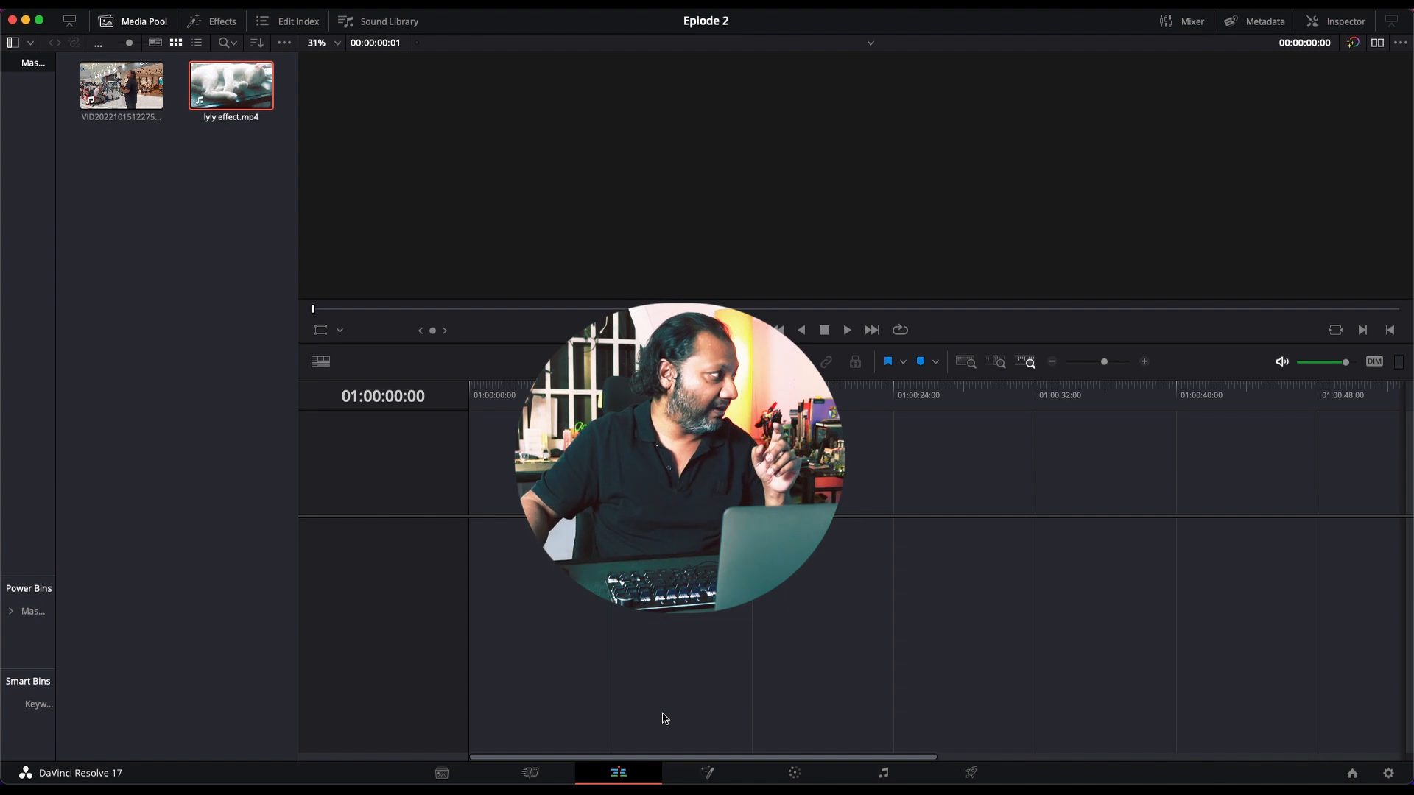
pyautogui.click(140, 107)
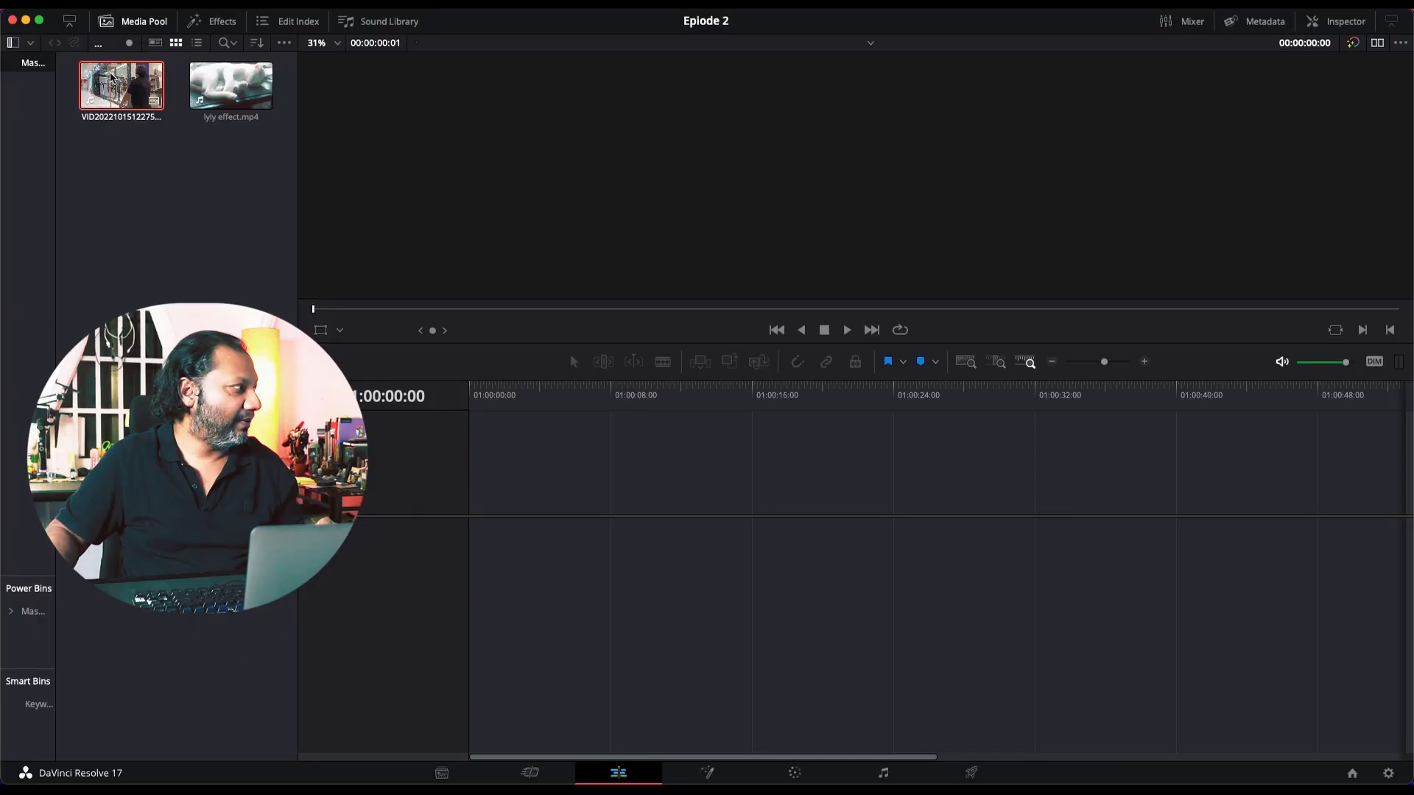
pyautogui.moveTo(111, 76); pyautogui.dragTo(578, 534)
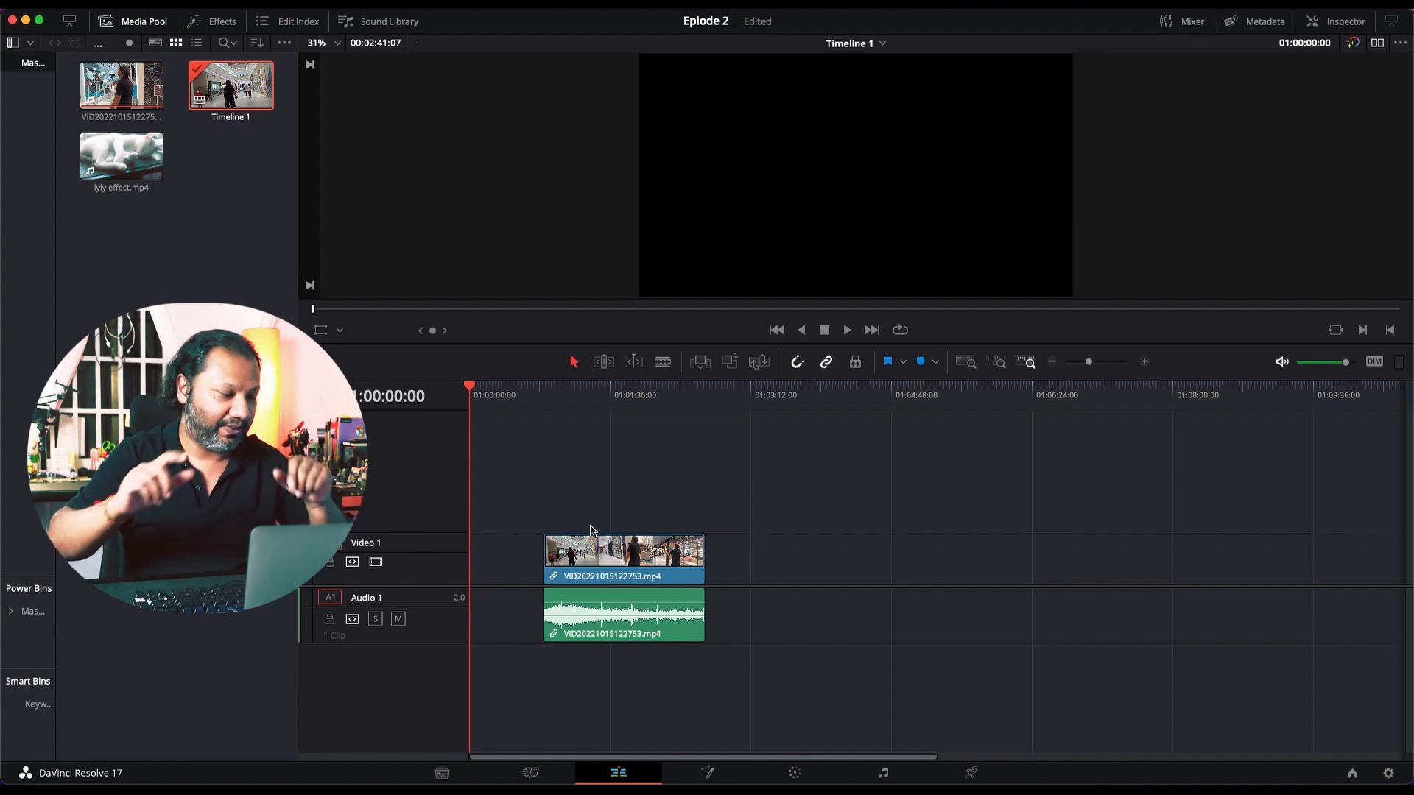
pyautogui.click(610, 394)
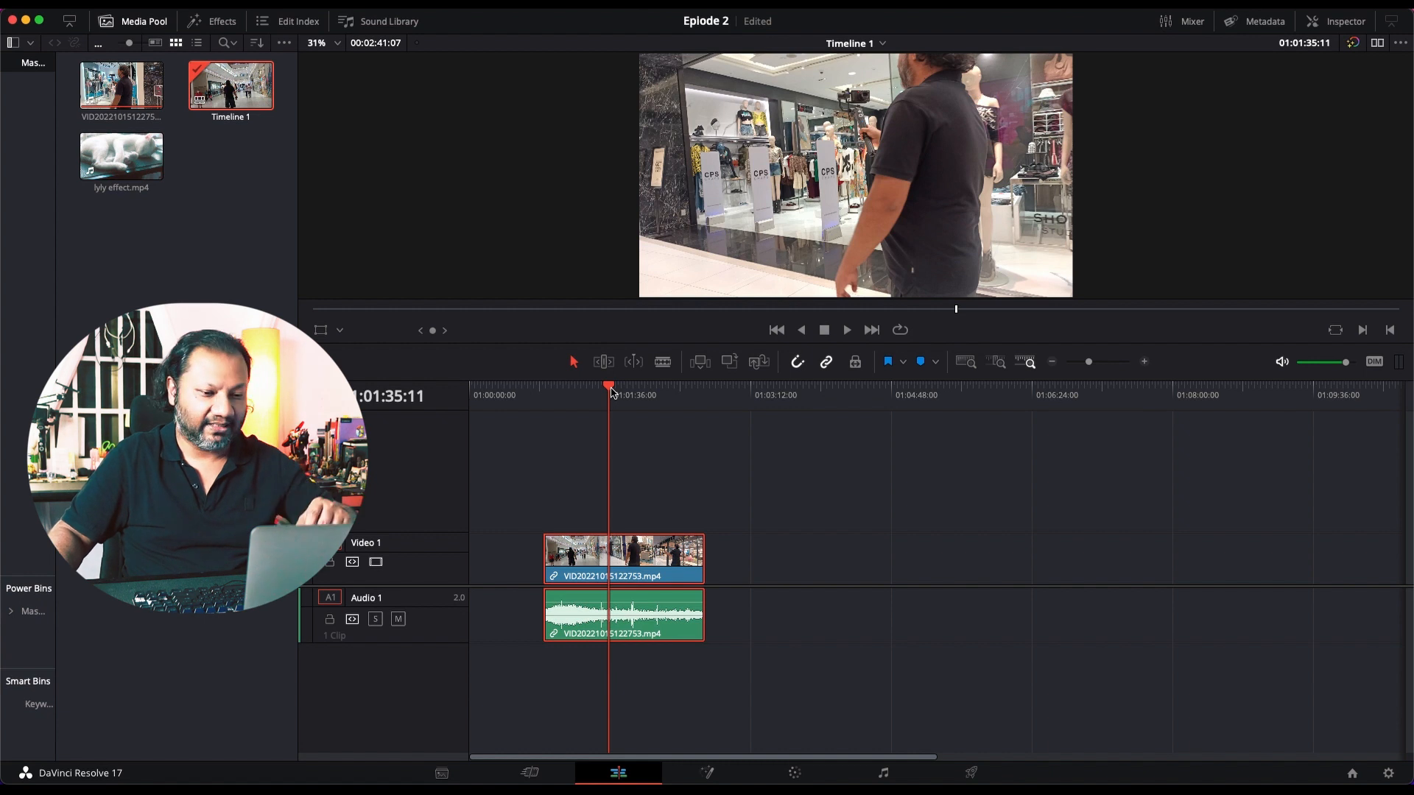
pyautogui.press('space')
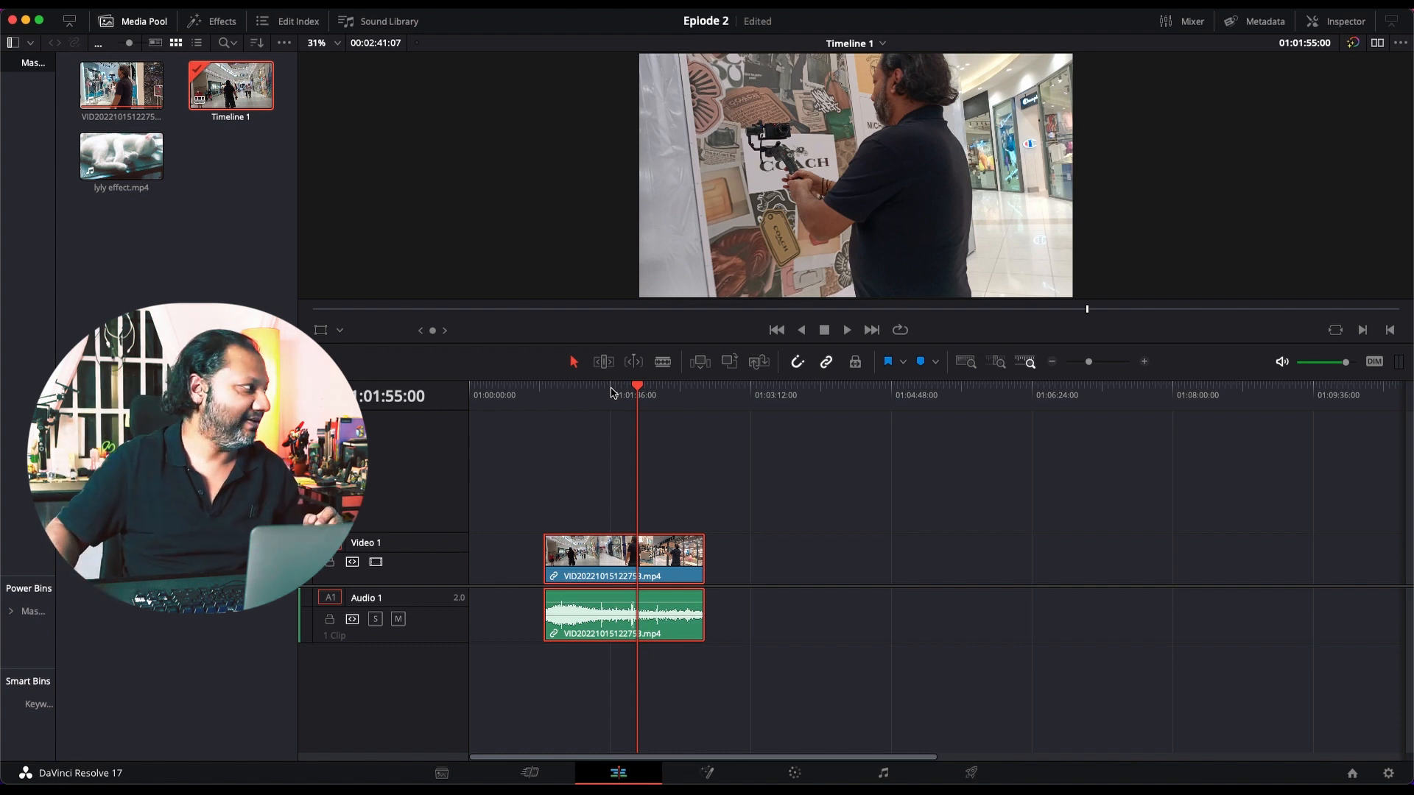
# Step: Add lyly effect.mp4 to Video 1 after the main clip, starting at about 01:02:57, and save the project
pyautogui.click(121, 159)
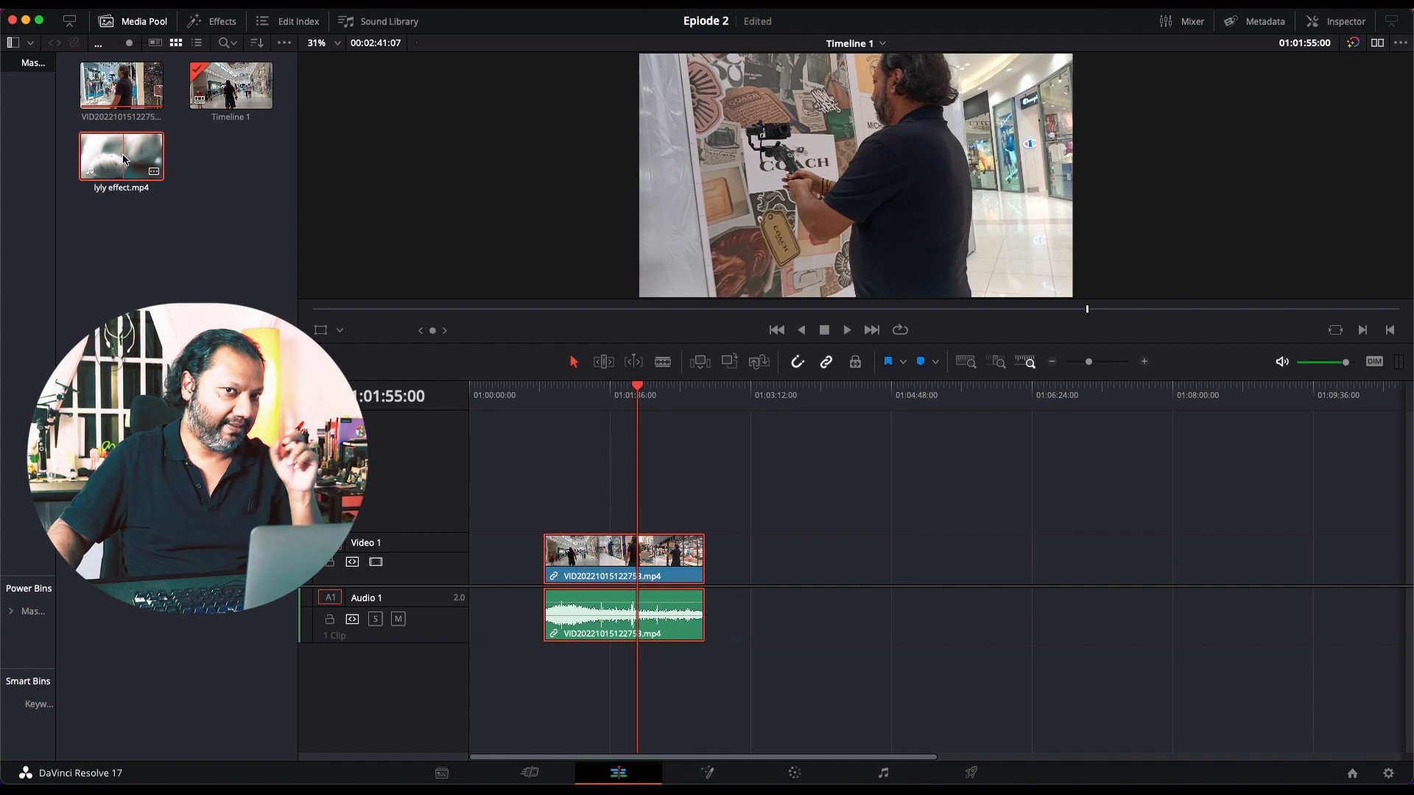
pyautogui.moveTo(123, 158); pyautogui.dragTo(738, 565)
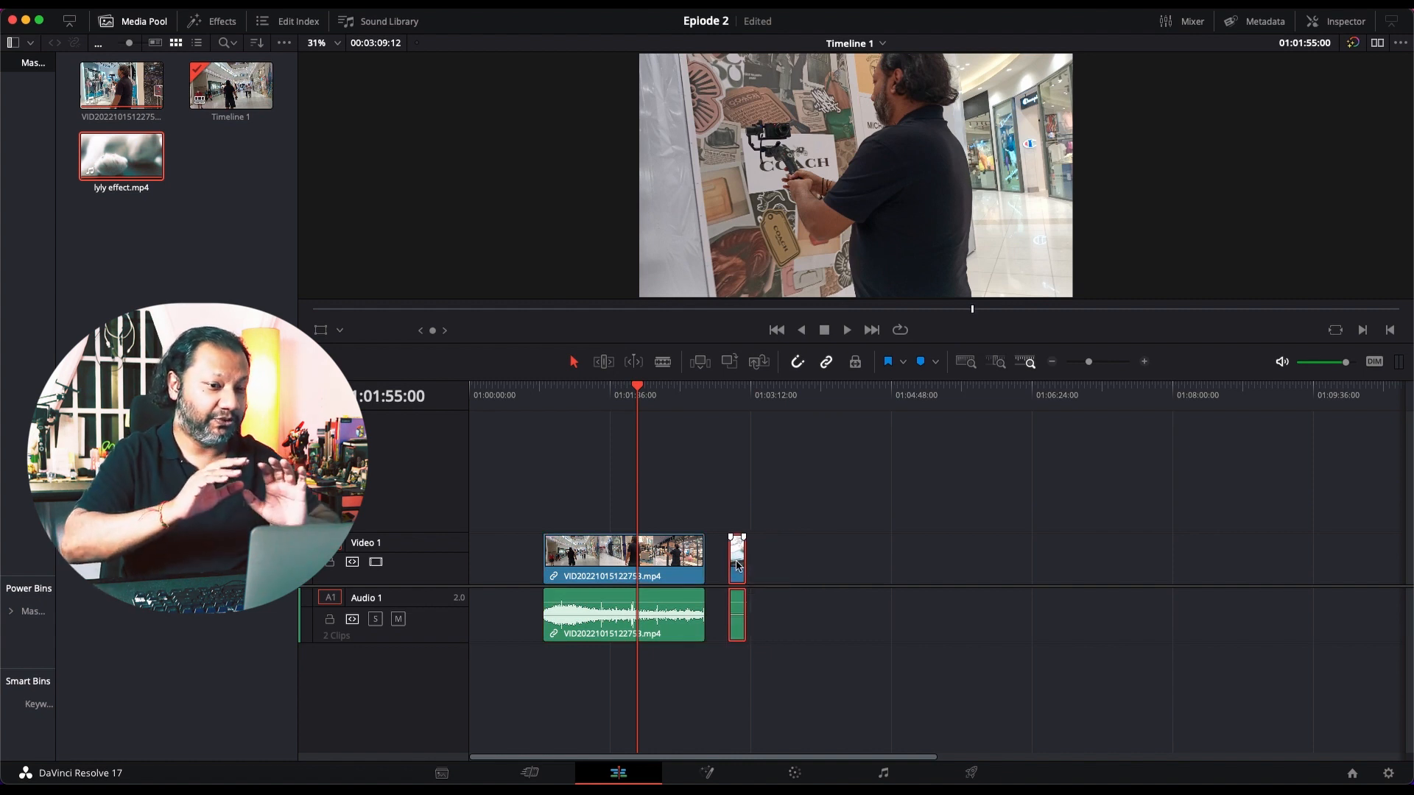
pyautogui.press('super+s')
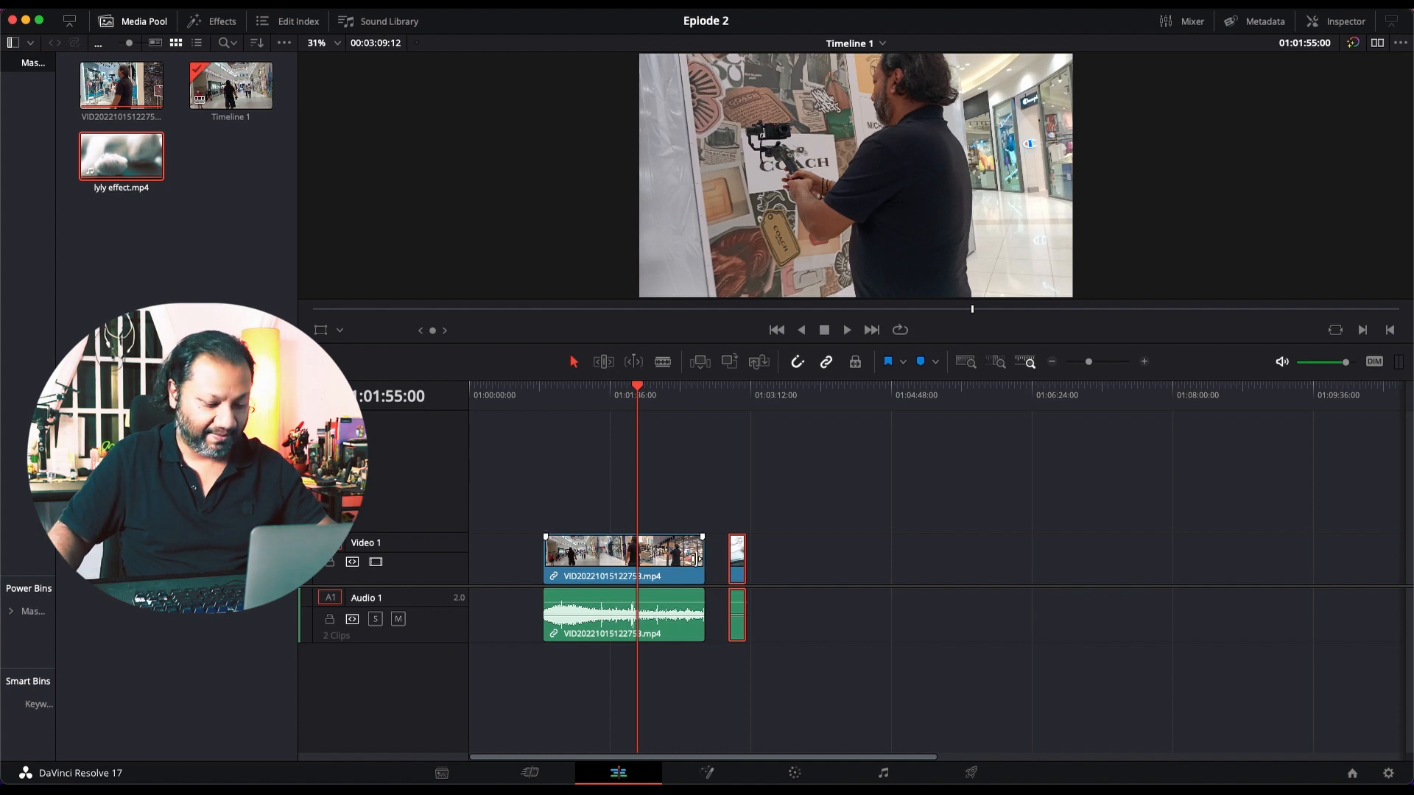
# Step: Hide the Media Pool to give the timeline more room
pyautogui.keyDown('alt'); pyautogui.scroll(2, 694, 559); pyautogui.keyUp('alt')
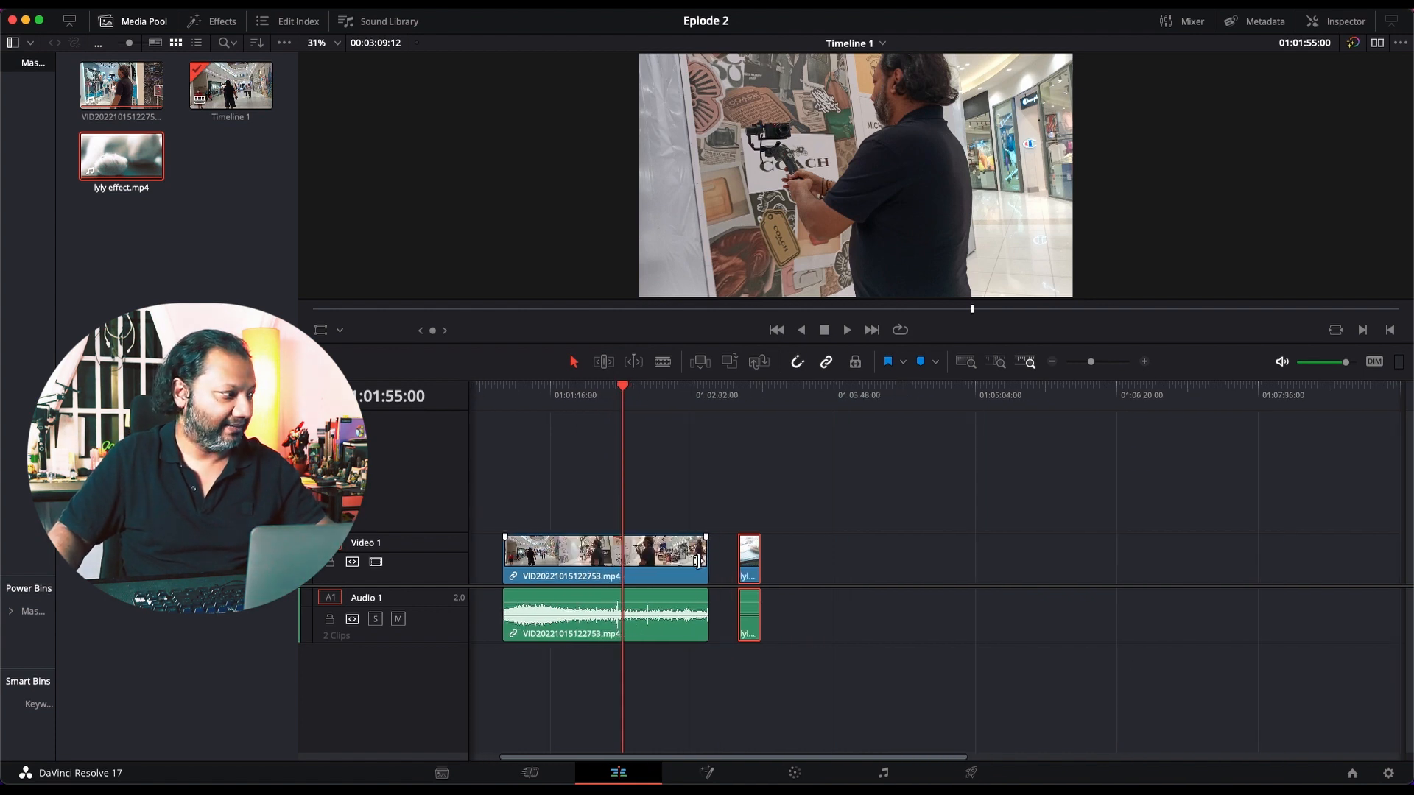
pyautogui.keyDown('alt'); pyautogui.scroll(5, 697, 561); pyautogui.keyUp('alt')
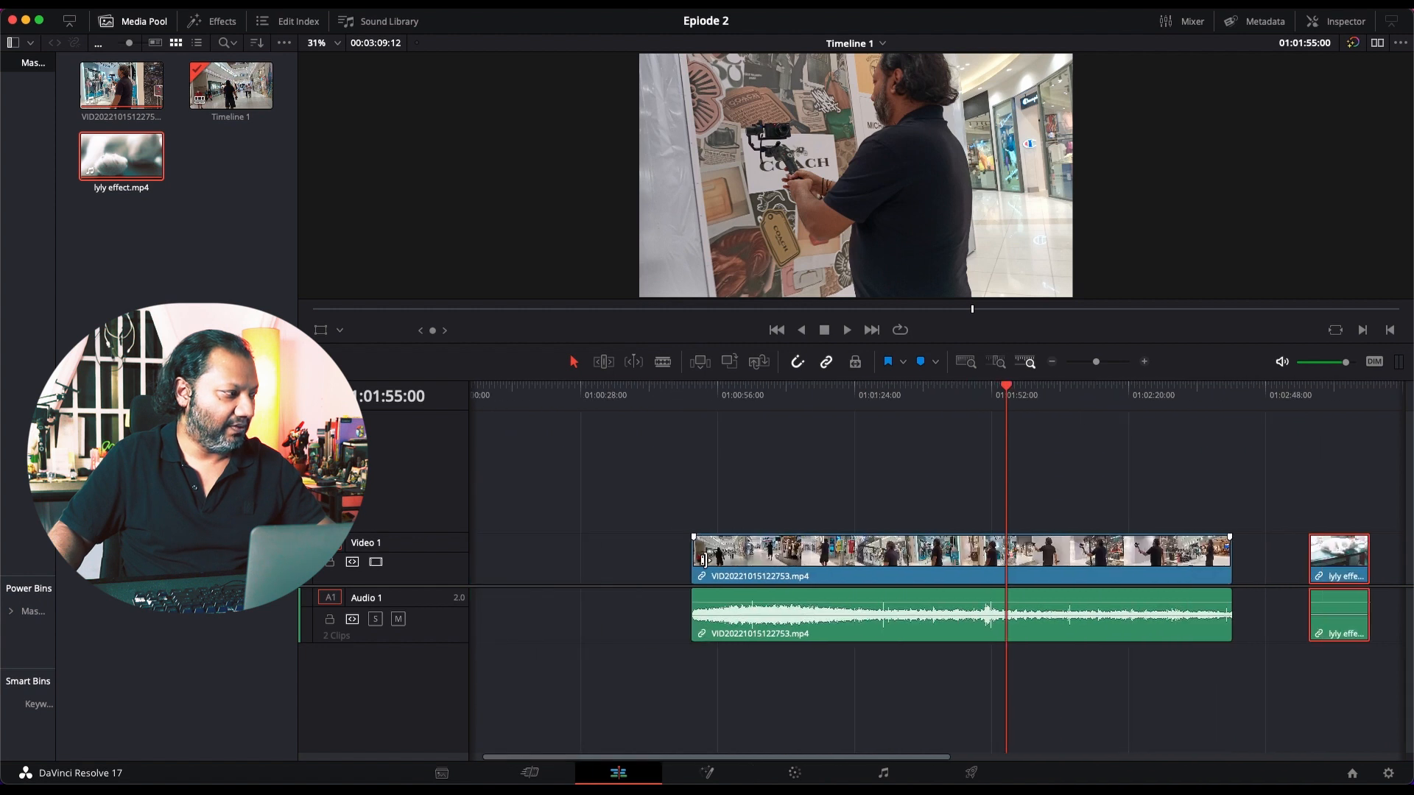
pyautogui.hscroll(5, 703, 560)
pyautogui.hscroll(-2, 705, 561)
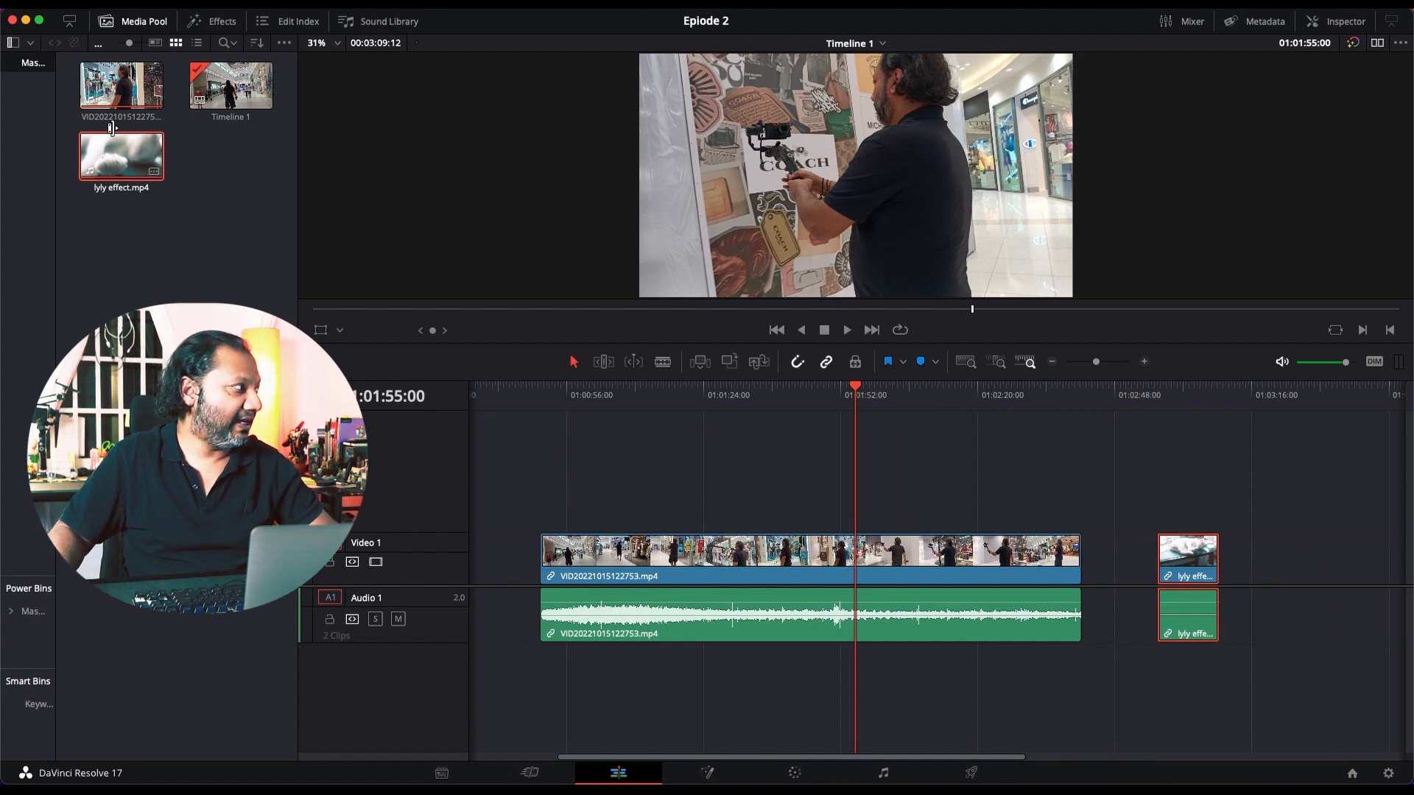
pyautogui.click(142, 22)
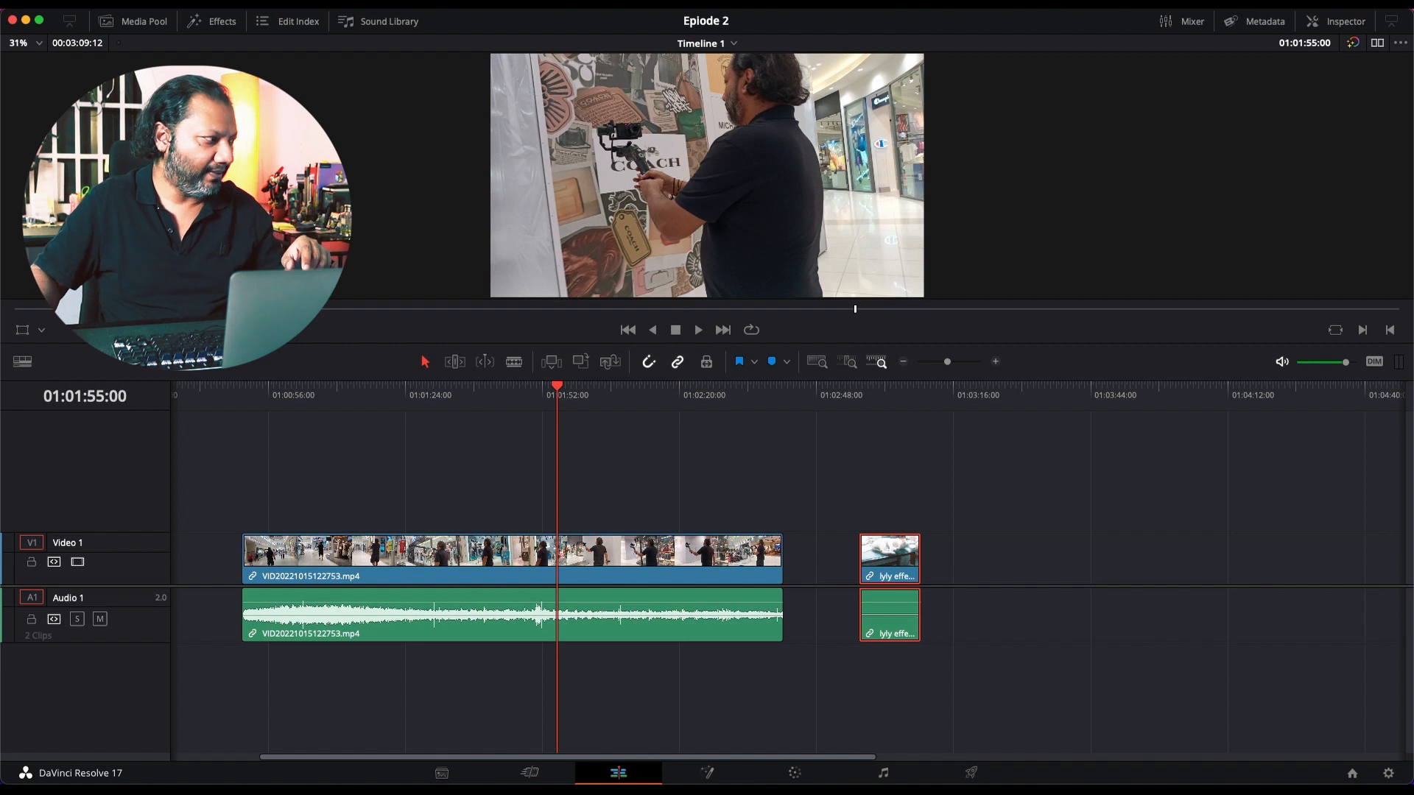
# Step: Move the lyly effect clip onto a new Video 2 track above the main clip, starting at 01:01:55:00
pyautogui.click(510, 552)
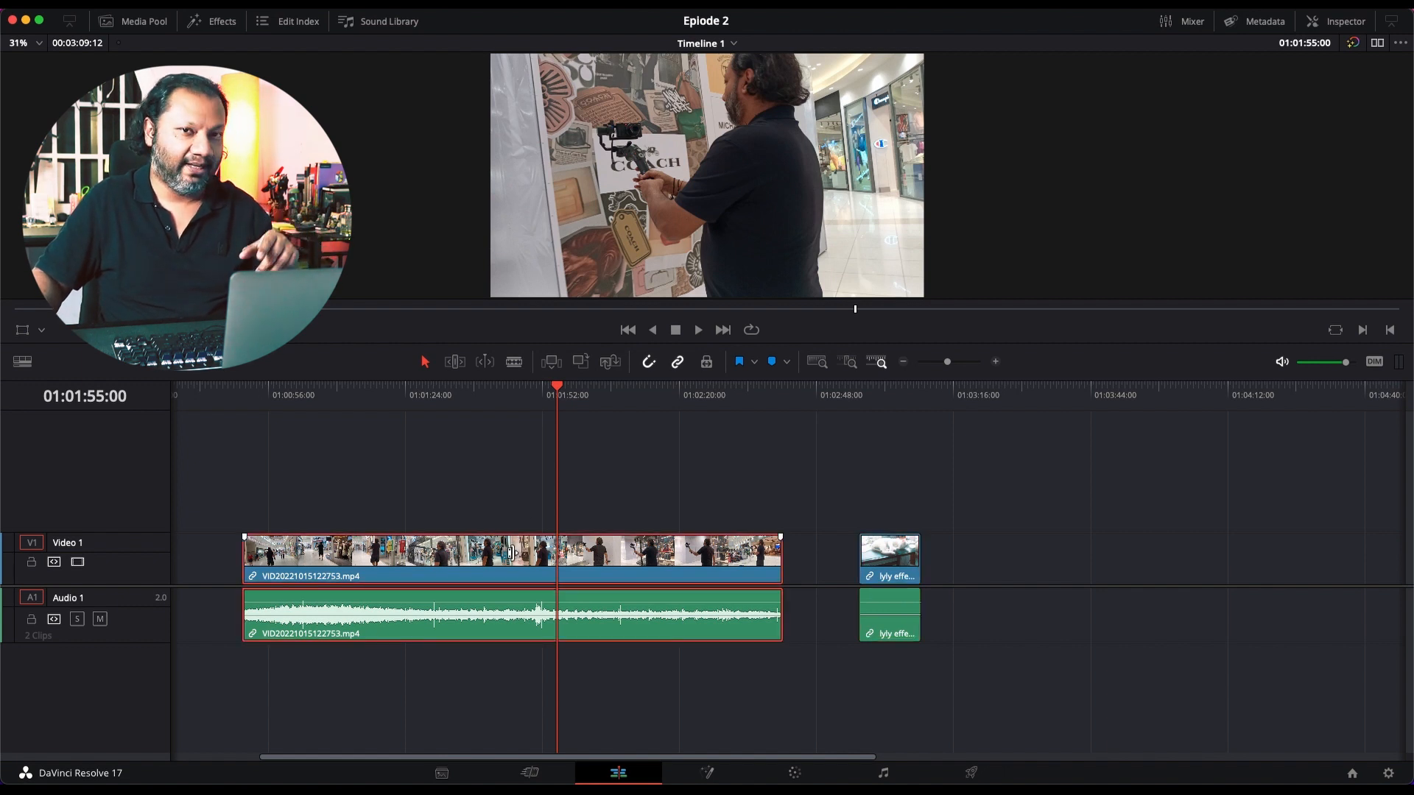
pyautogui.click(891, 552)
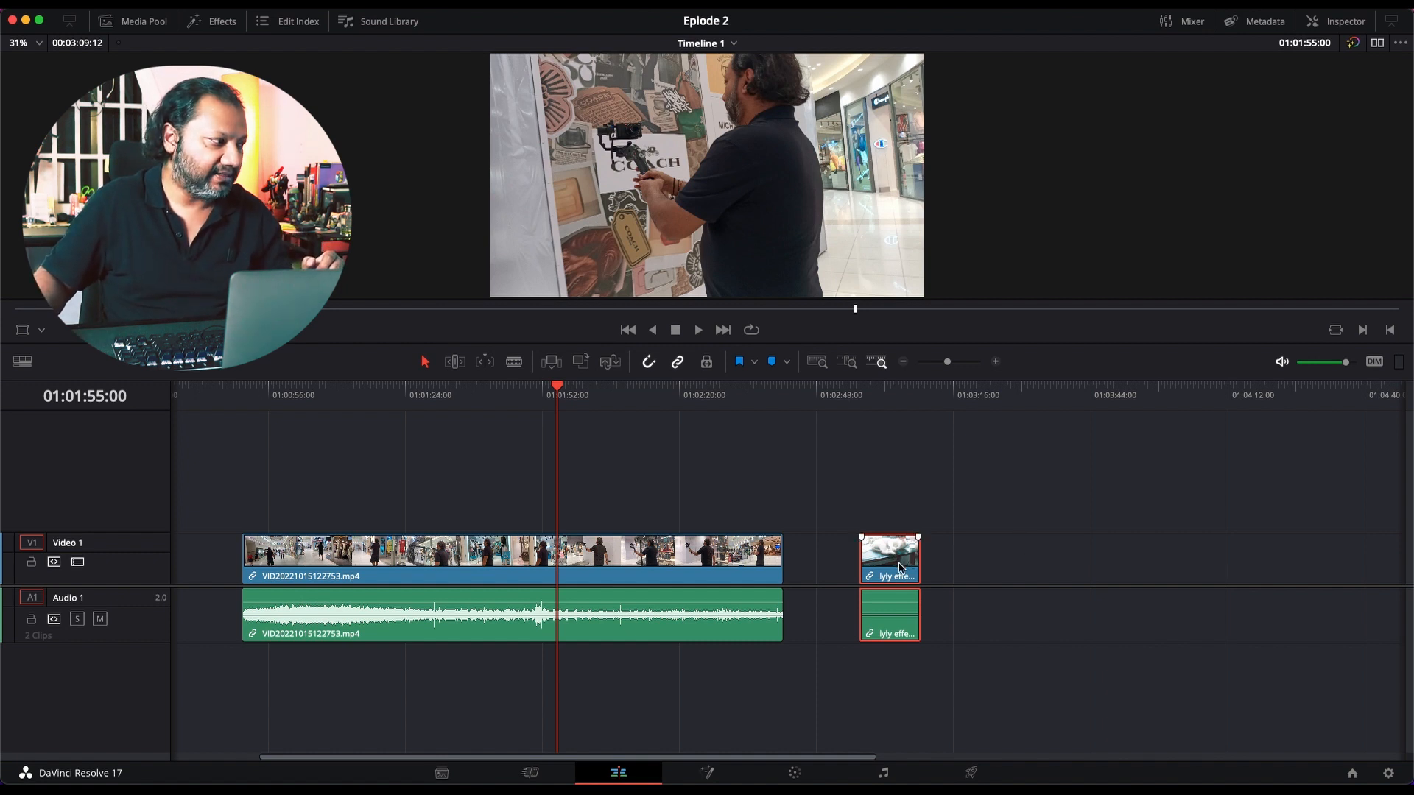
pyautogui.moveTo(884, 570); pyautogui.dragTo(604, 515)
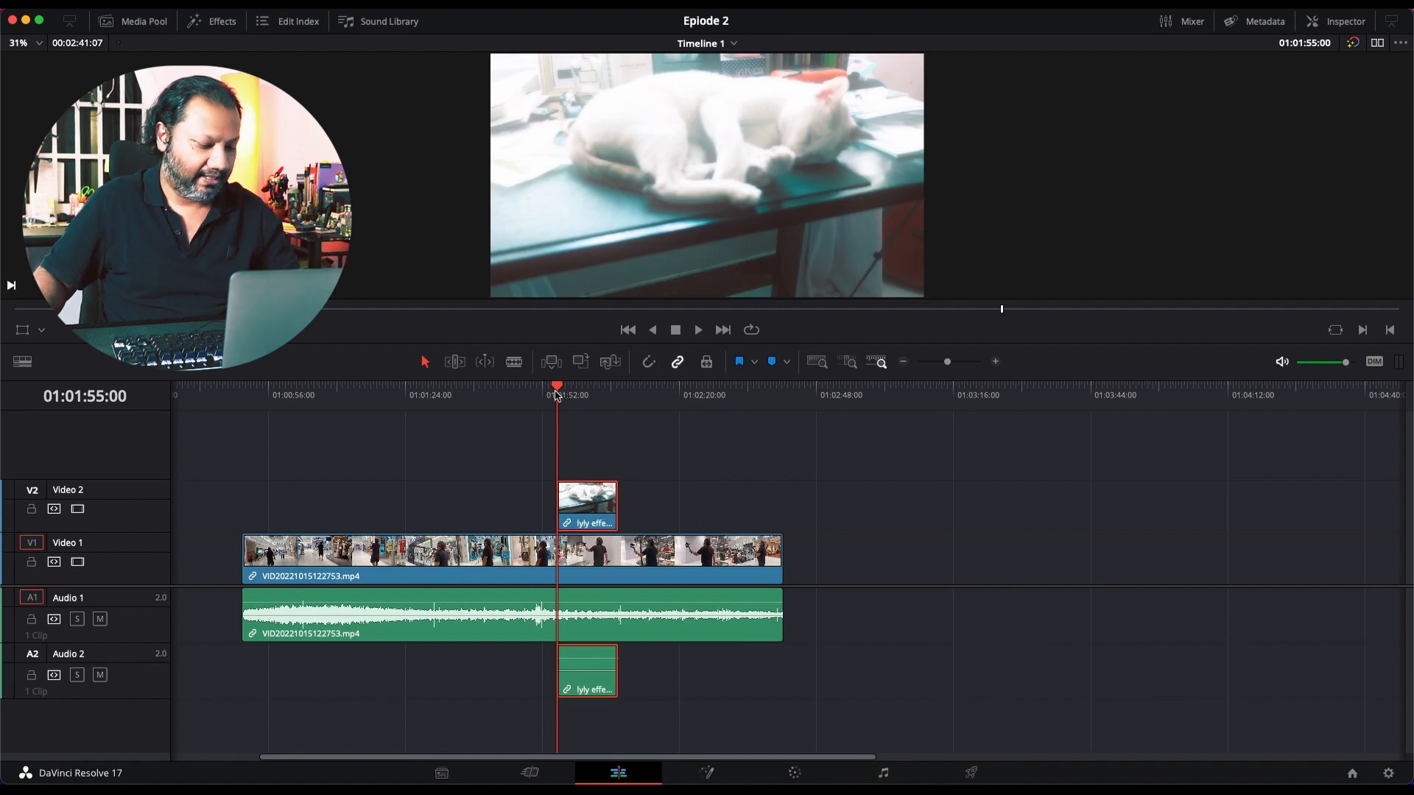
# Step: Play the timeline twice from 01:01:52:11 to review how the main clip cuts to the overlaid lyly effect clip
pyautogui.scroll(5, 590, 442)
pyautogui.hscroll(-3, 591, 447)
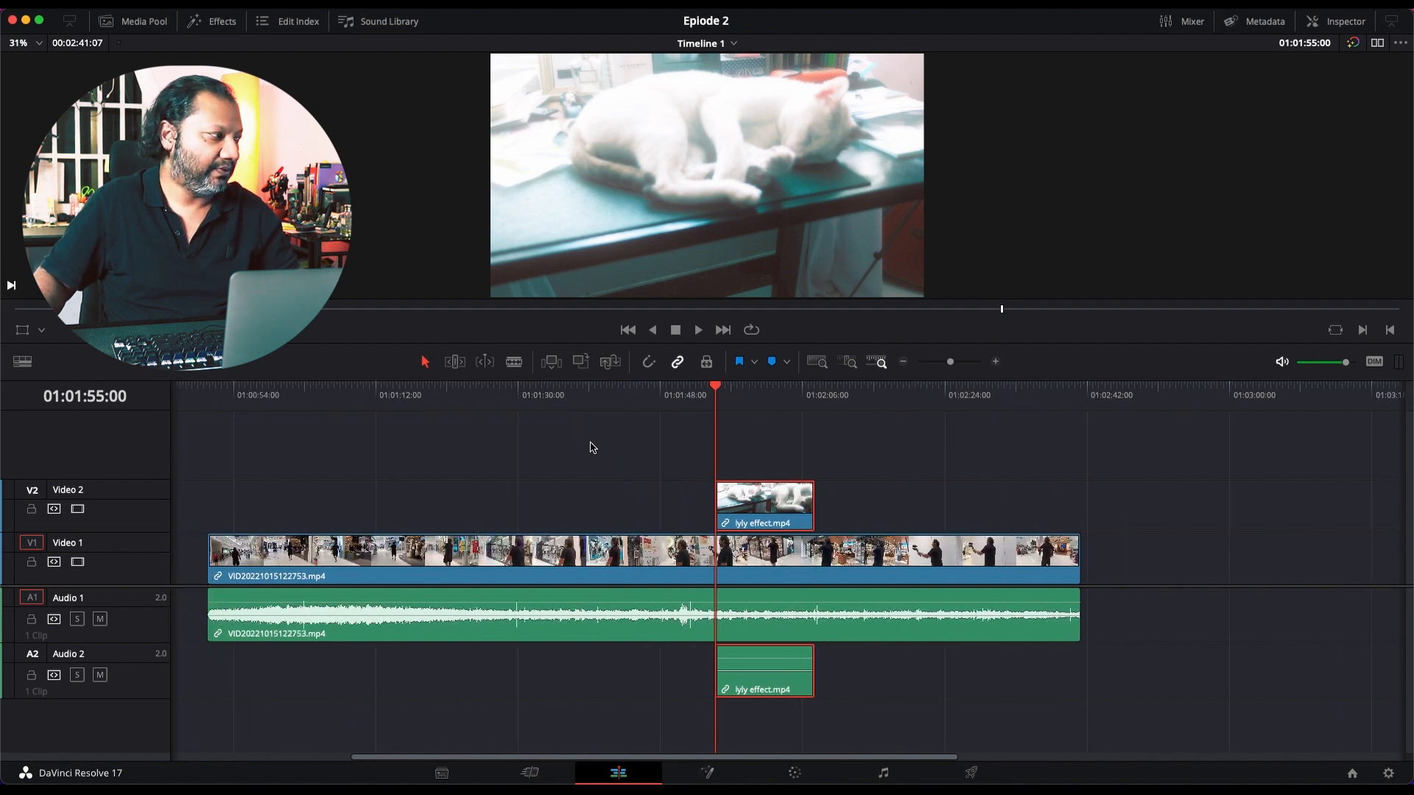
pyautogui.hscroll(-4, 653, 464)
pyautogui.hscroll(4, 654, 464)
pyautogui.hscroll(-3, 700, 493)
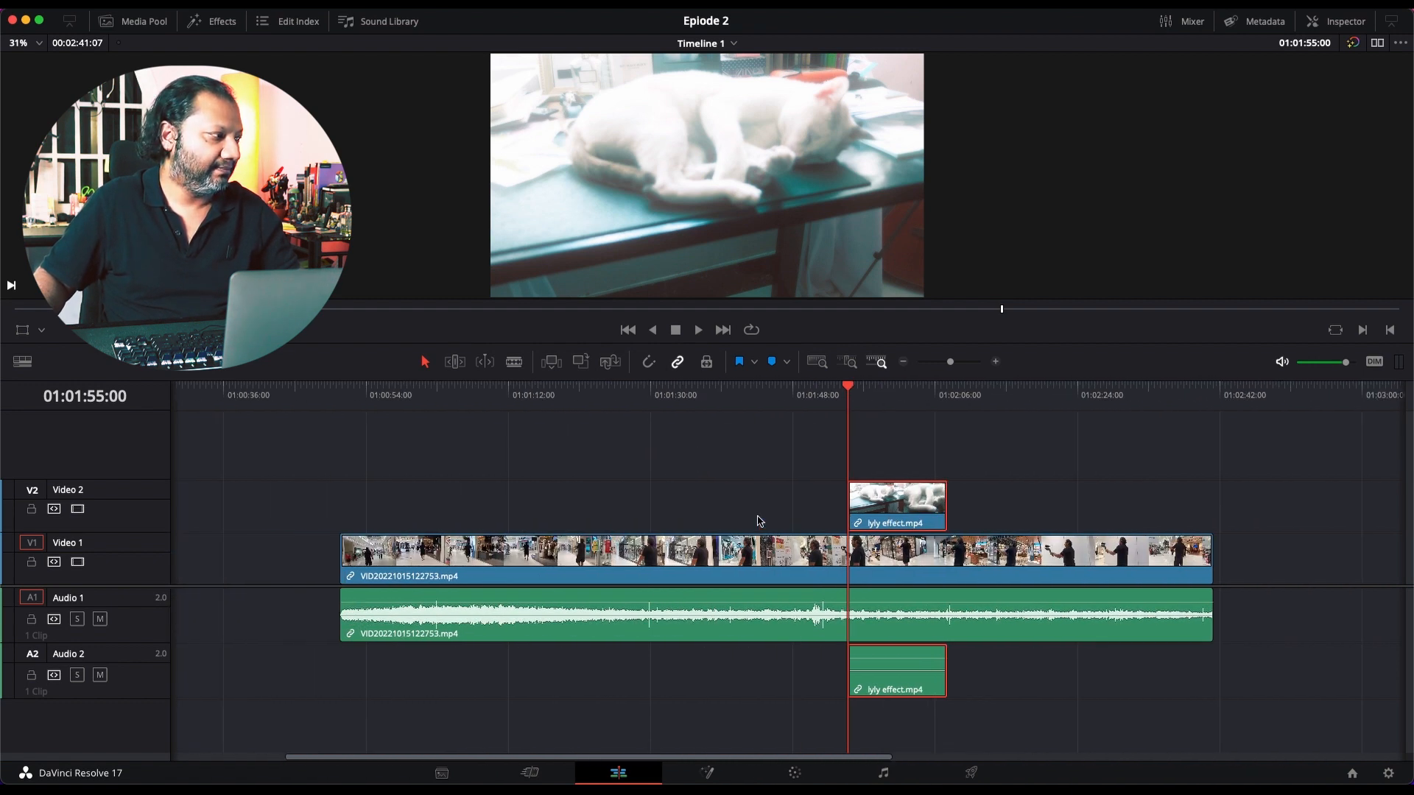
pyautogui.hscroll(4, 759, 521)
pyautogui.hscroll(-2, 732, 516)
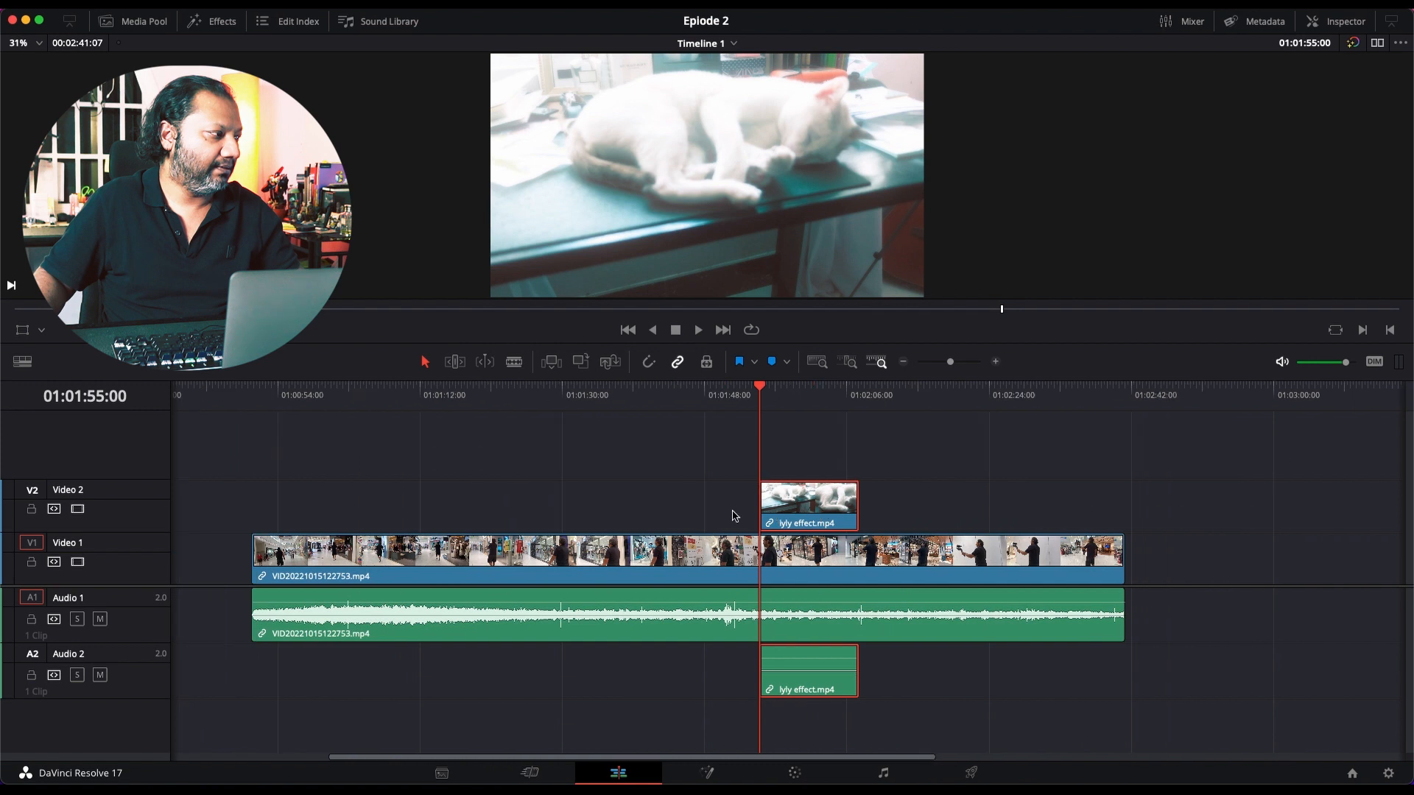
pyautogui.hscroll(4, 733, 515)
pyautogui.scroll(1, 733, 515)
pyautogui.hscroll(1, 733, 515)
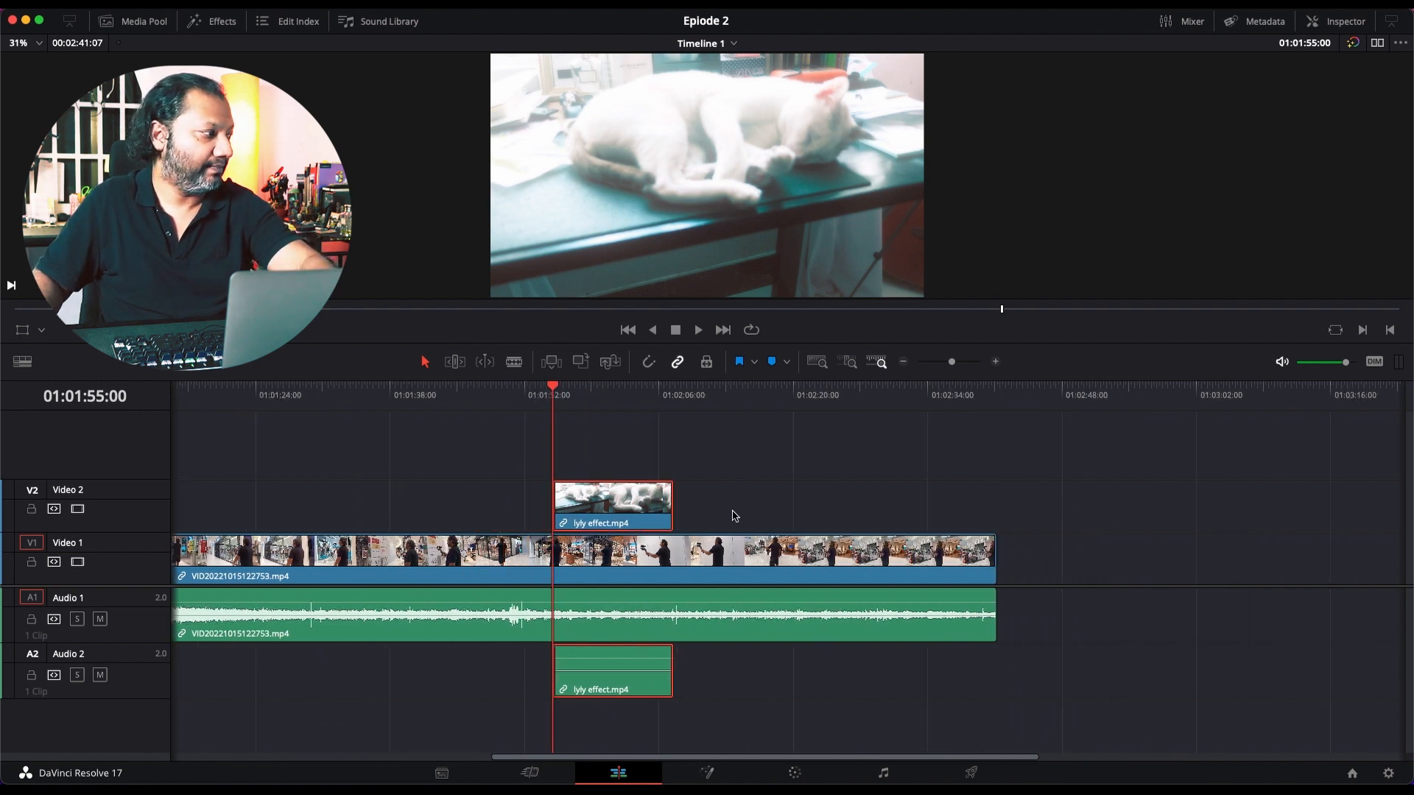
pyautogui.scroll(1, 737, 515)
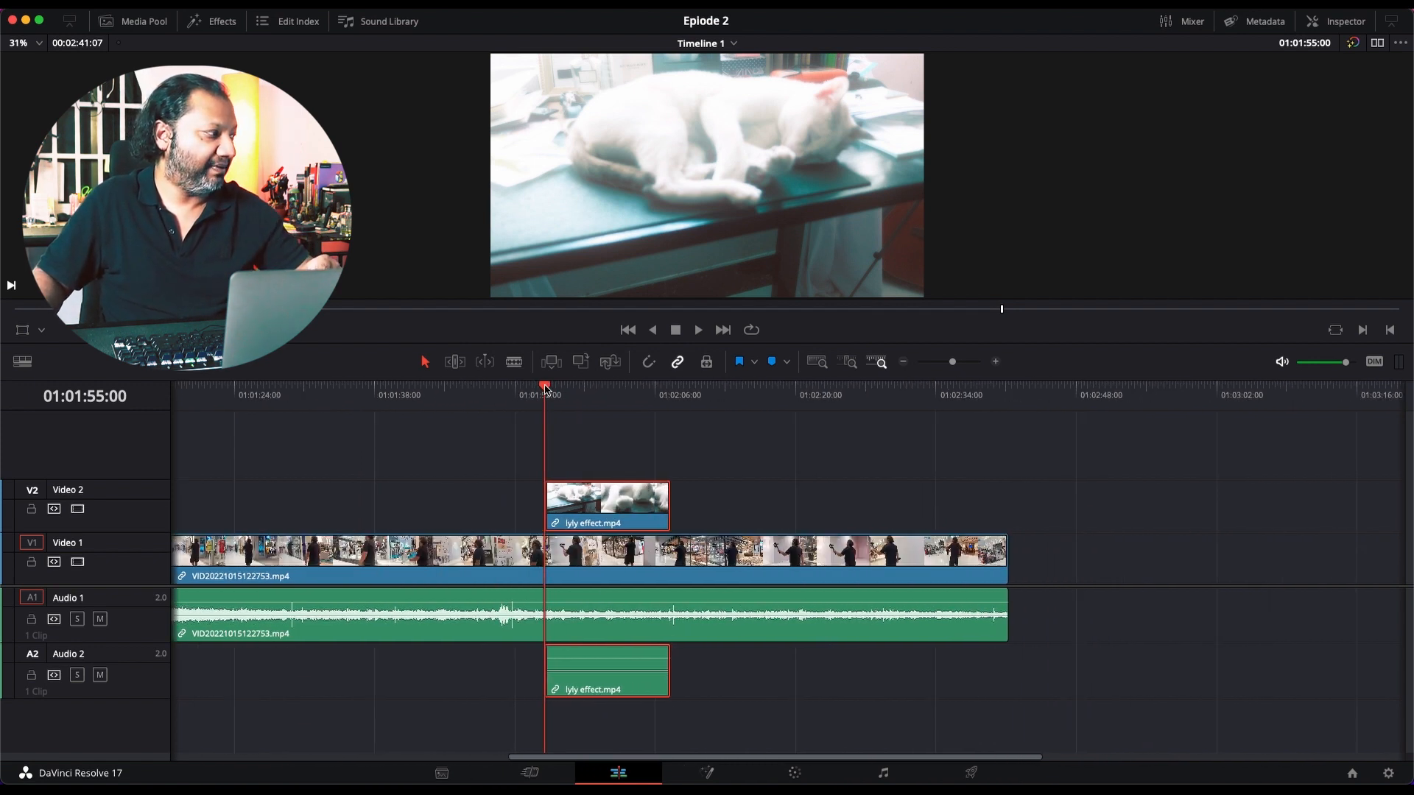
pyautogui.moveTo(545, 388); pyautogui.dragTo(519, 398)
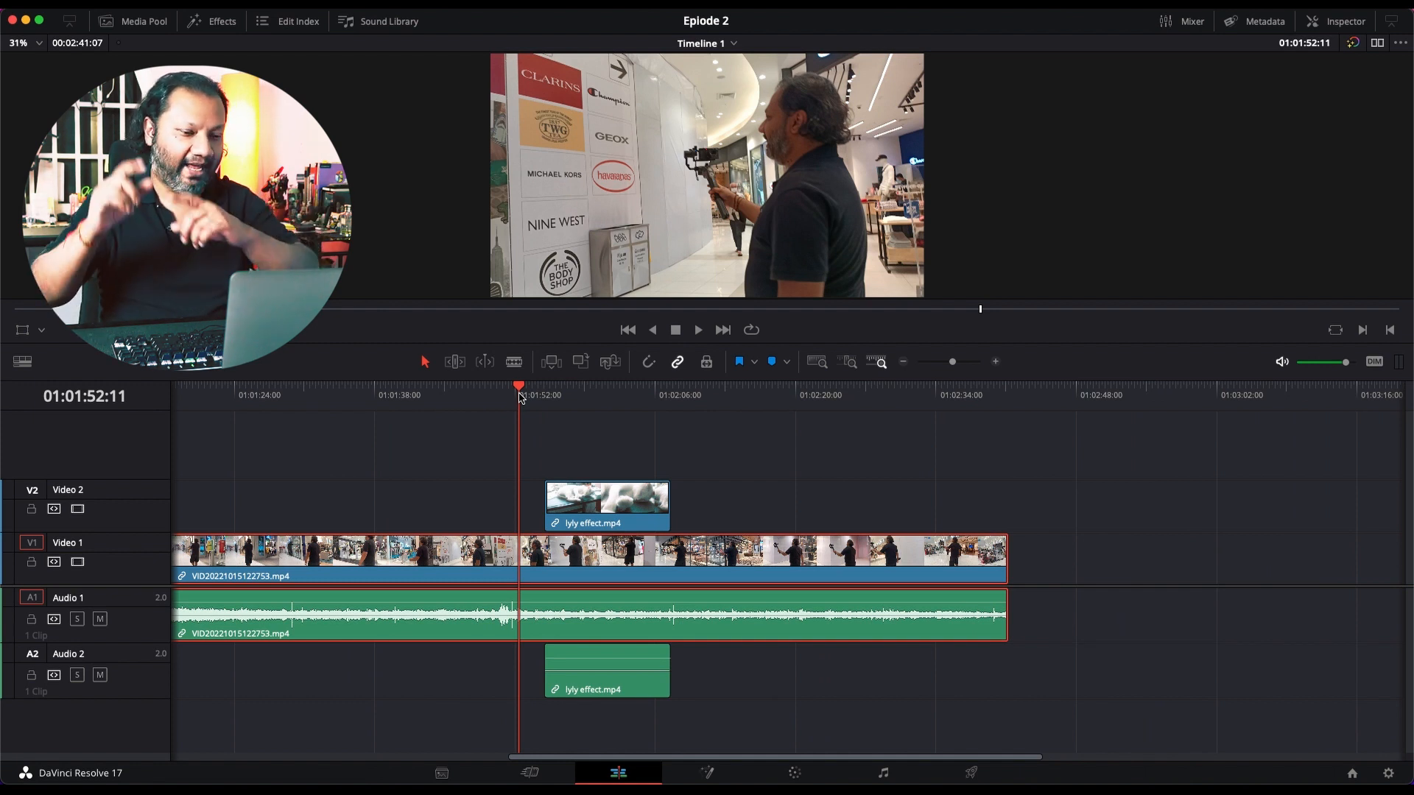
pyautogui.press('space')
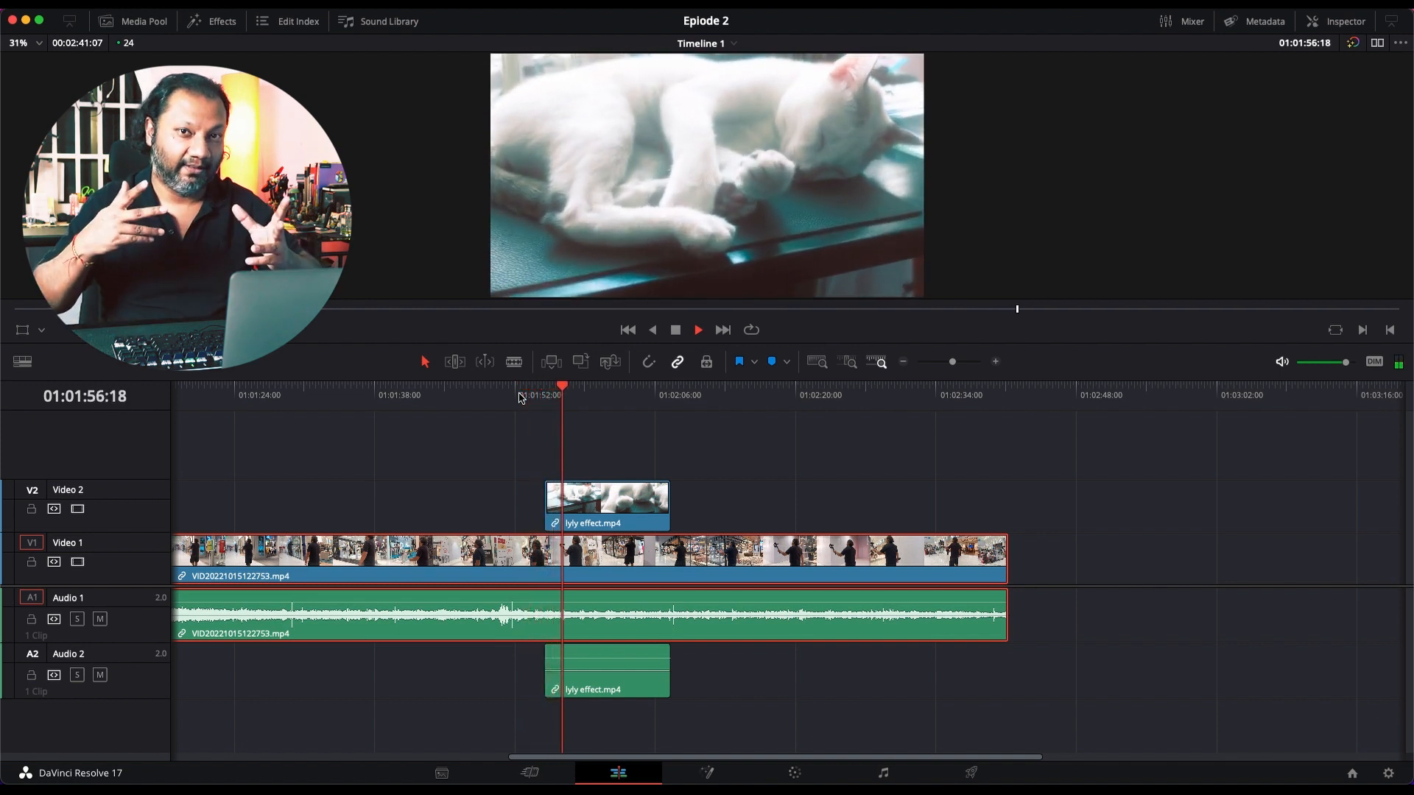
pyautogui.press('space')
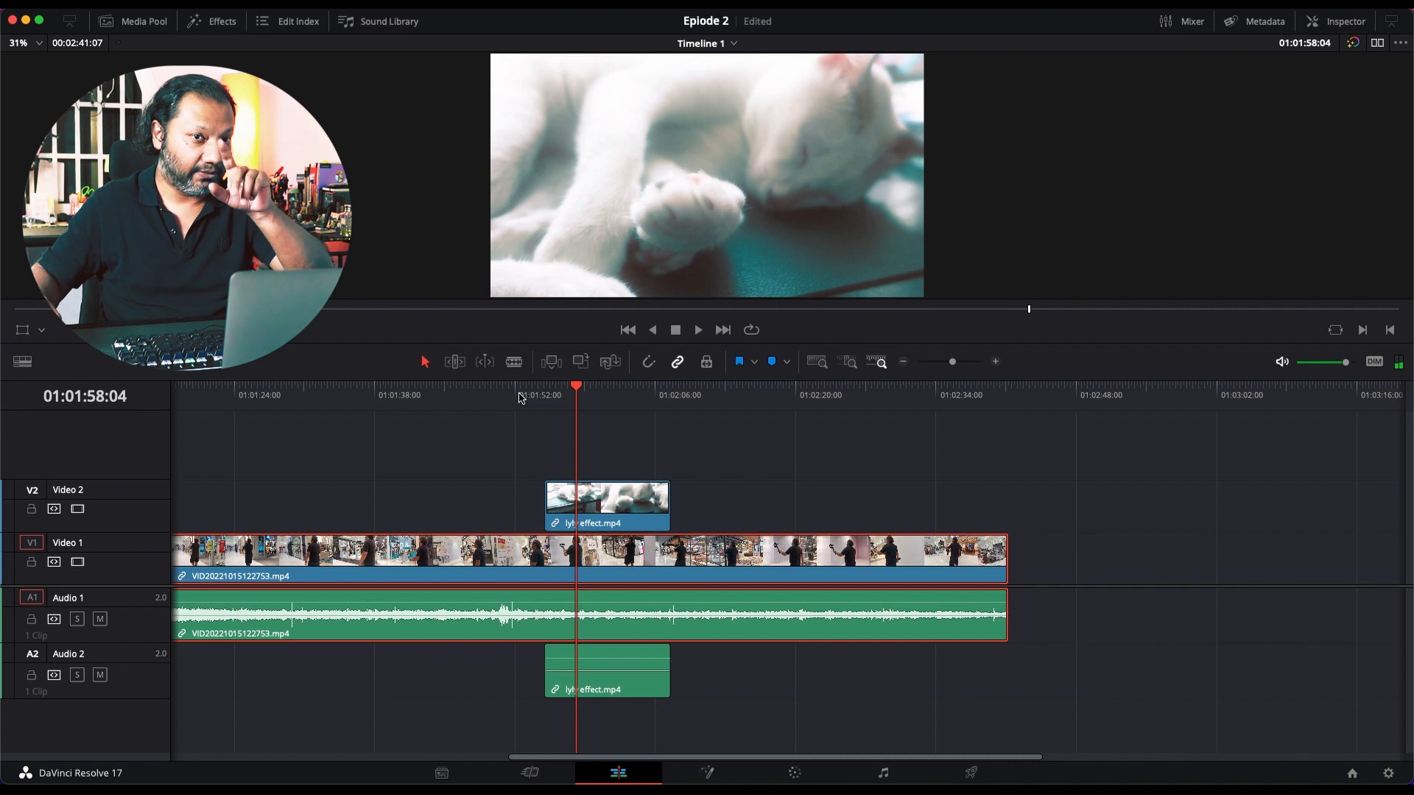
pyautogui.click(520, 398)
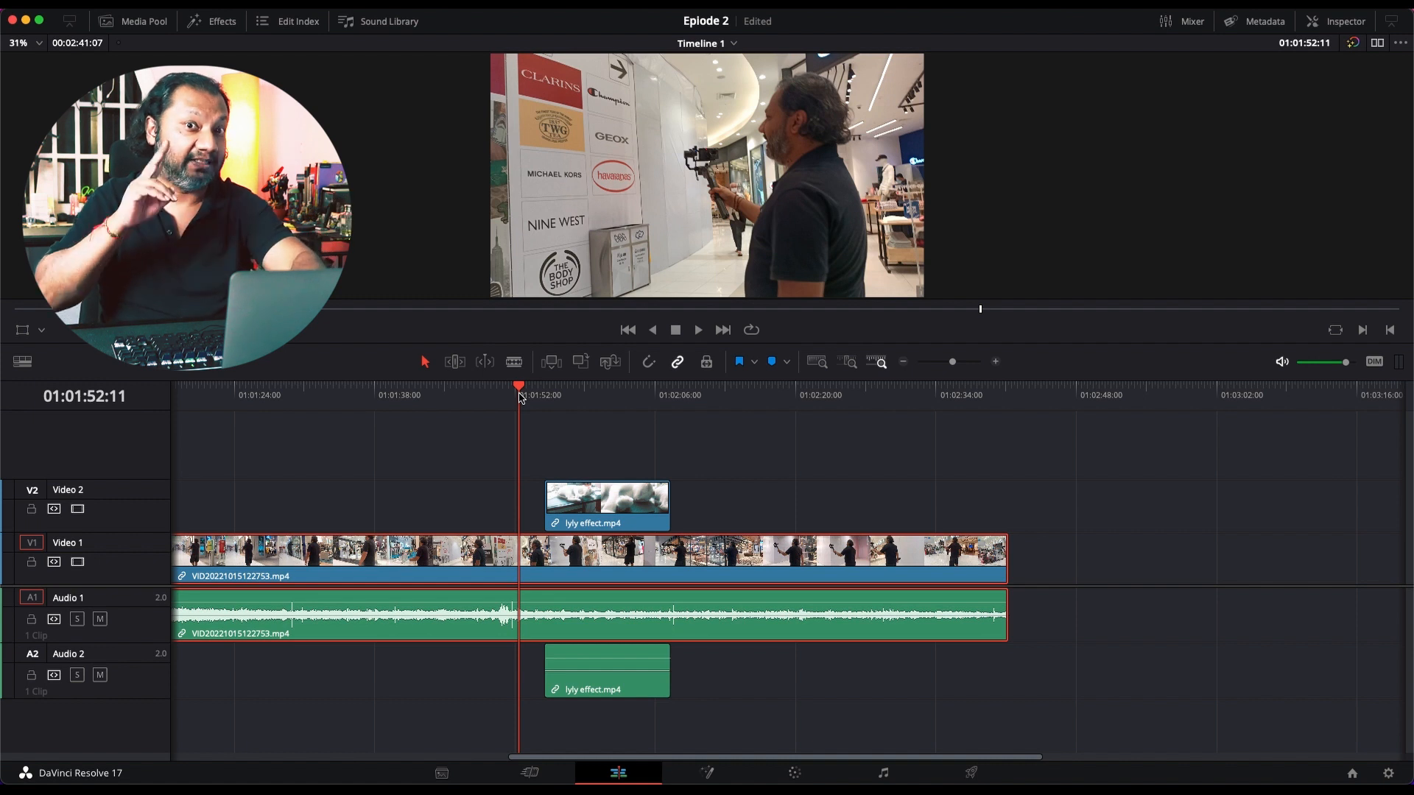
pyautogui.press('space')
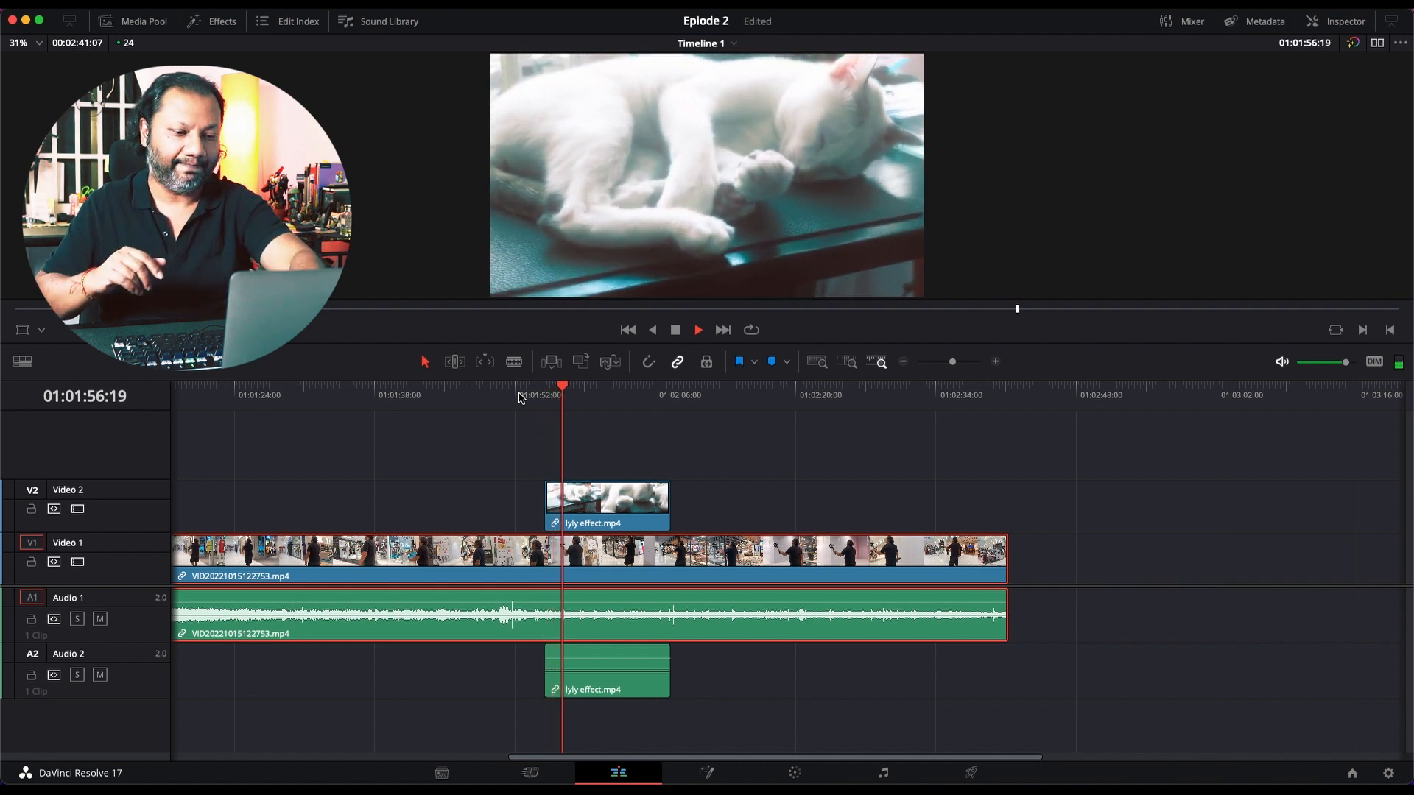
pyautogui.press('space')
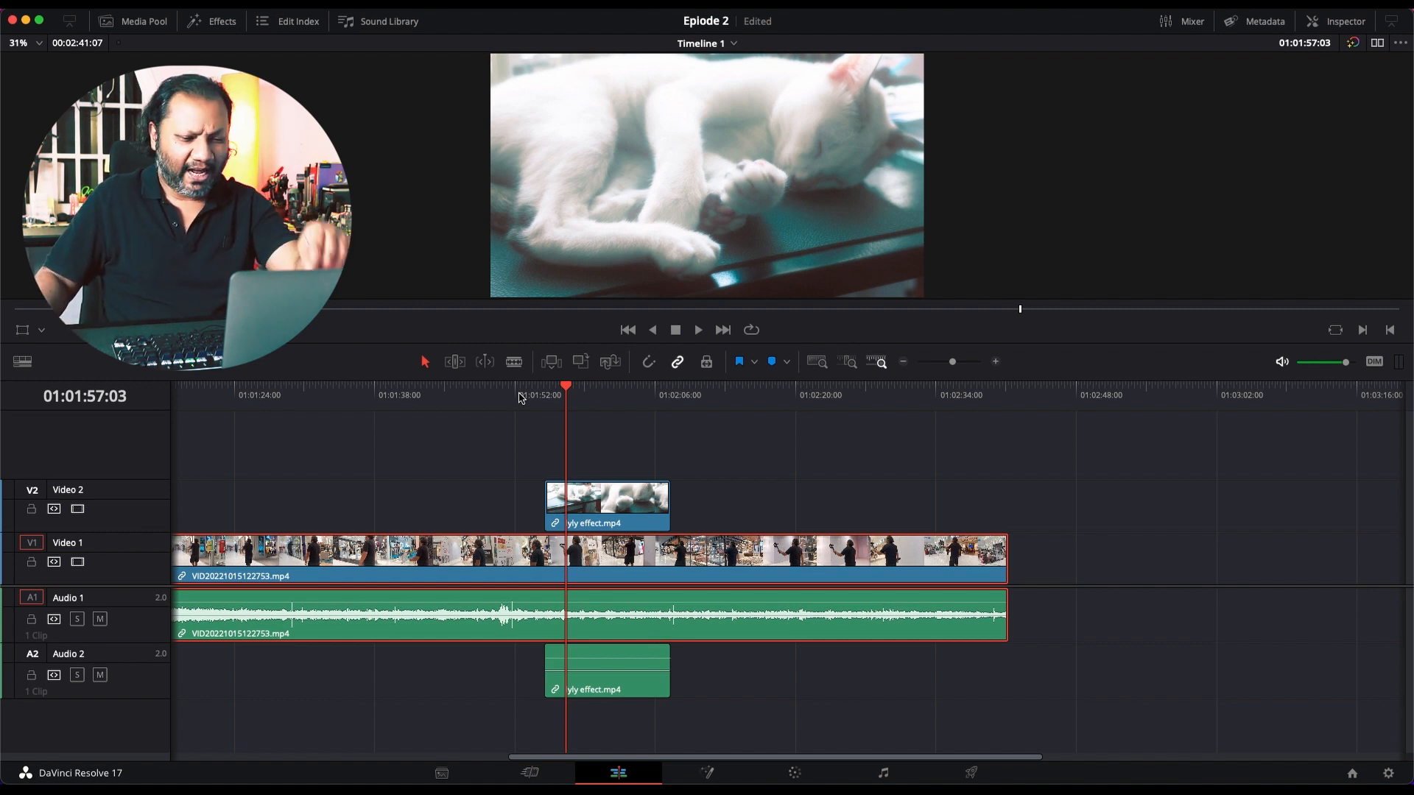
# Step: Move the lyly effect clip from Video 2 back to Video 1, after the main clip, starting at about 01:03:40
pyautogui.hotkey('shift', 'z')
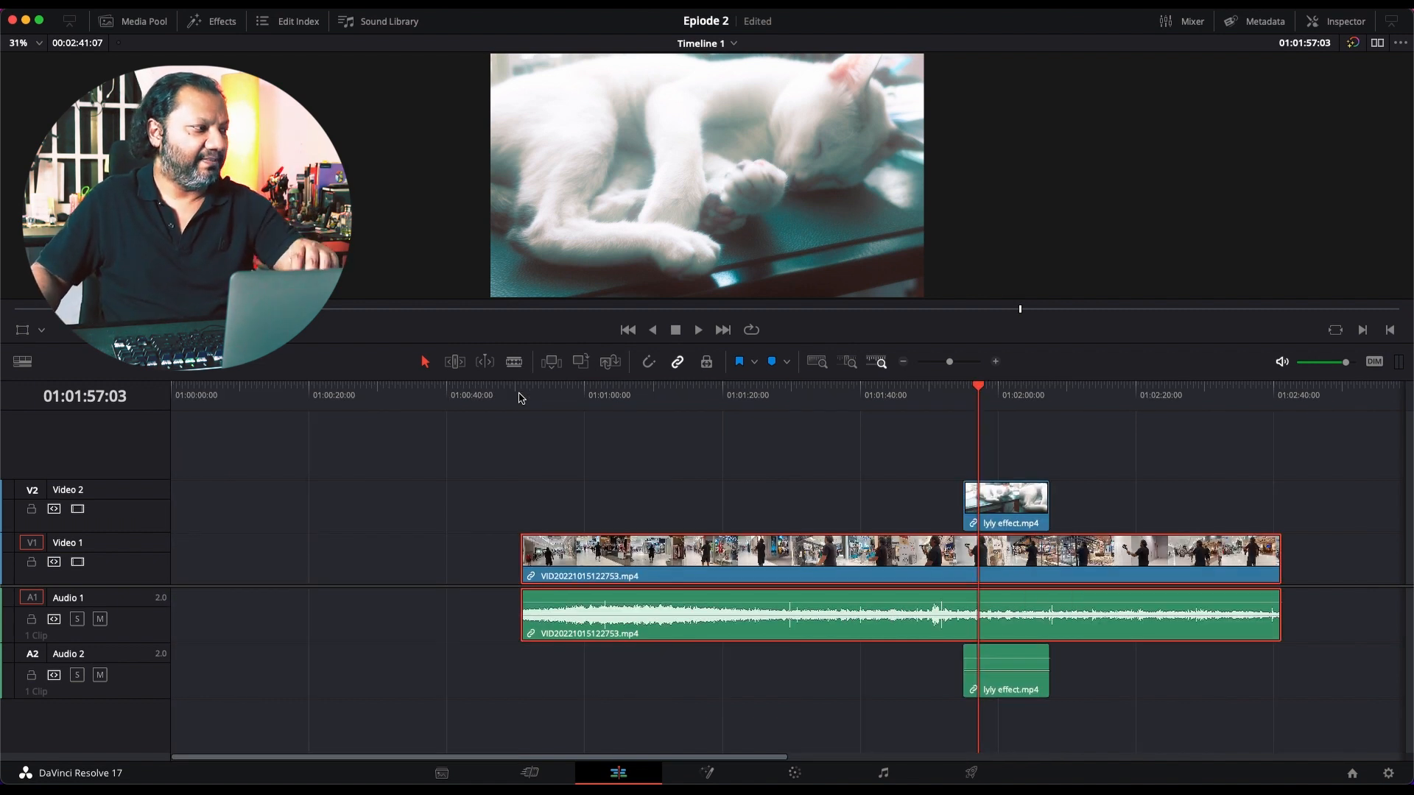
pyautogui.click(937, 362)
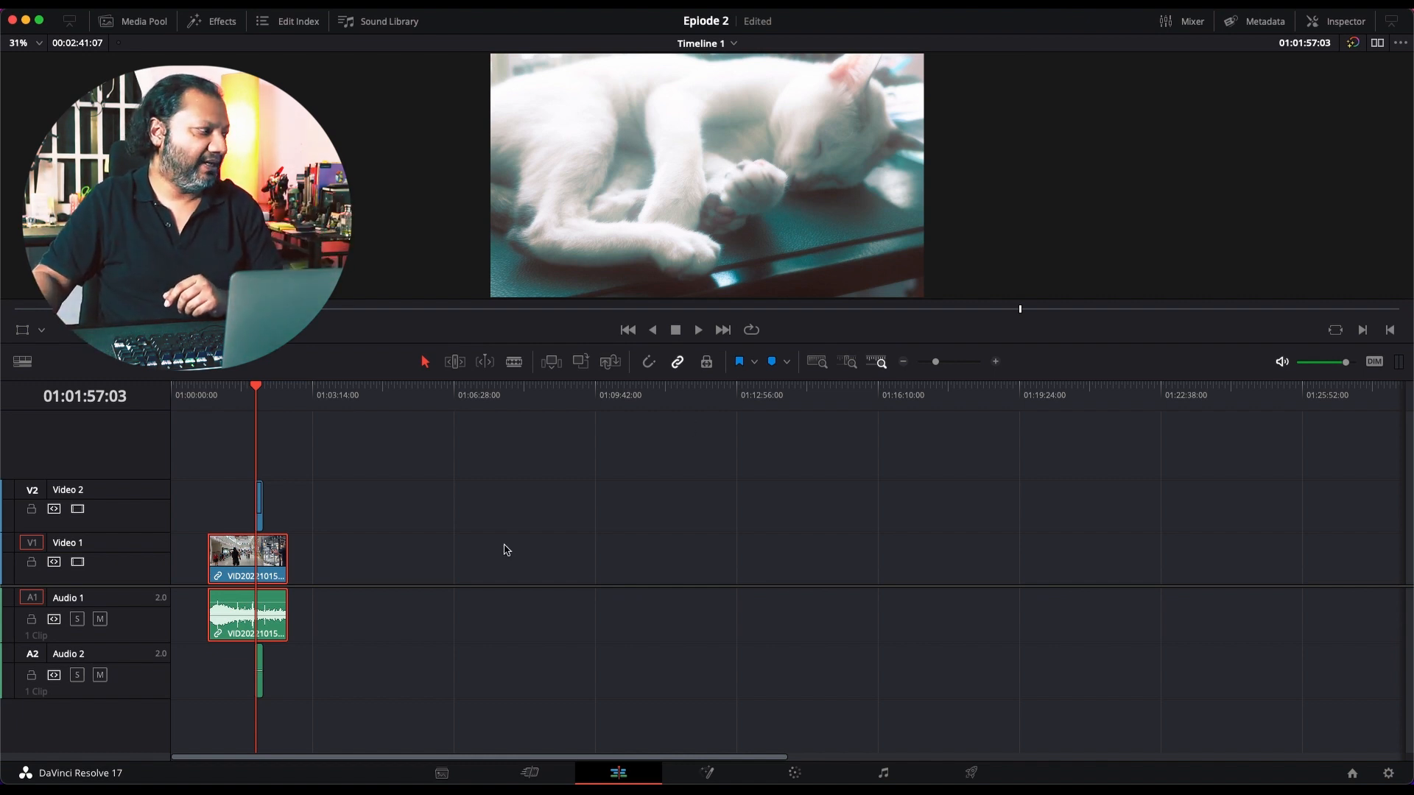
pyautogui.click(457, 394)
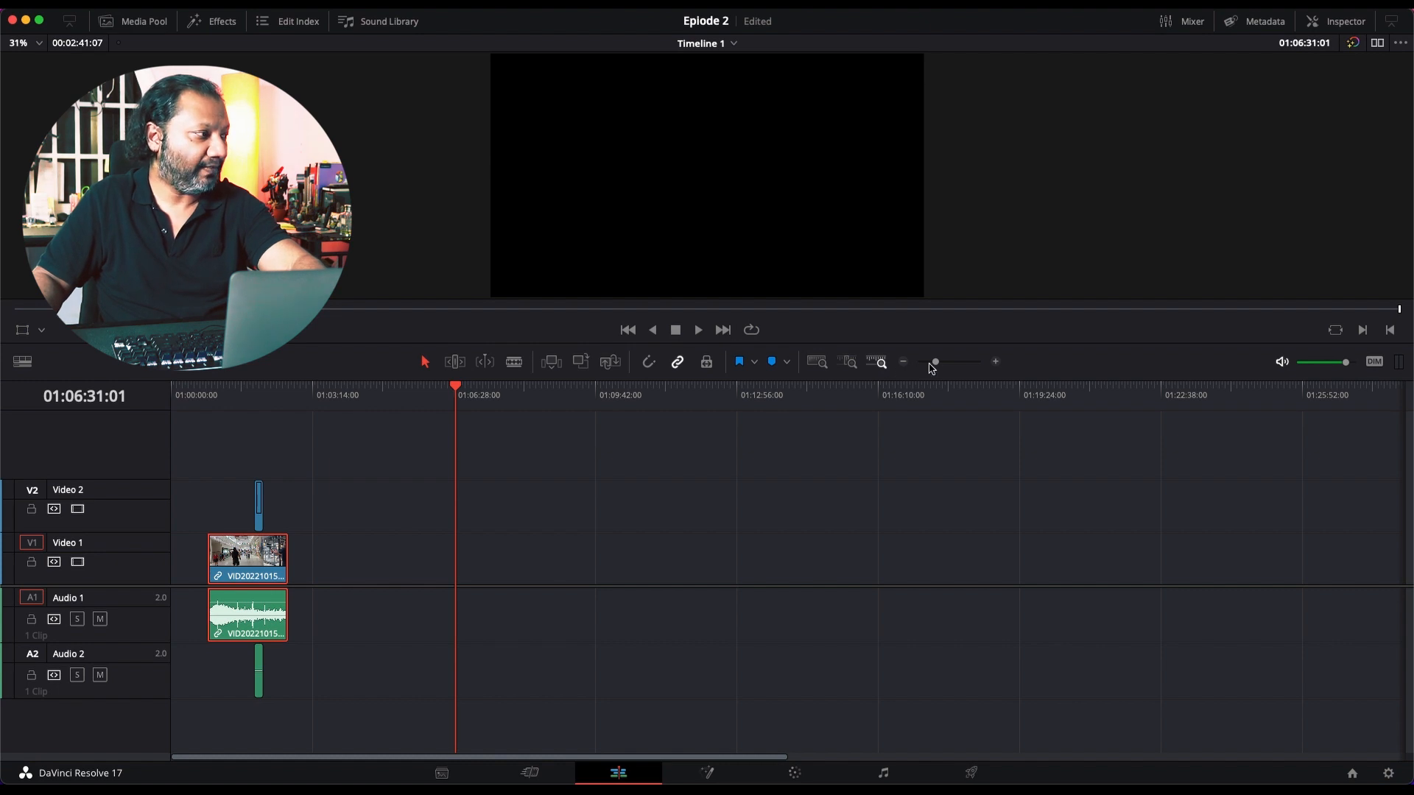
pyautogui.moveTo(932, 367); pyautogui.dragTo(946, 365)
pyautogui.hscroll(-15, 648, 480)
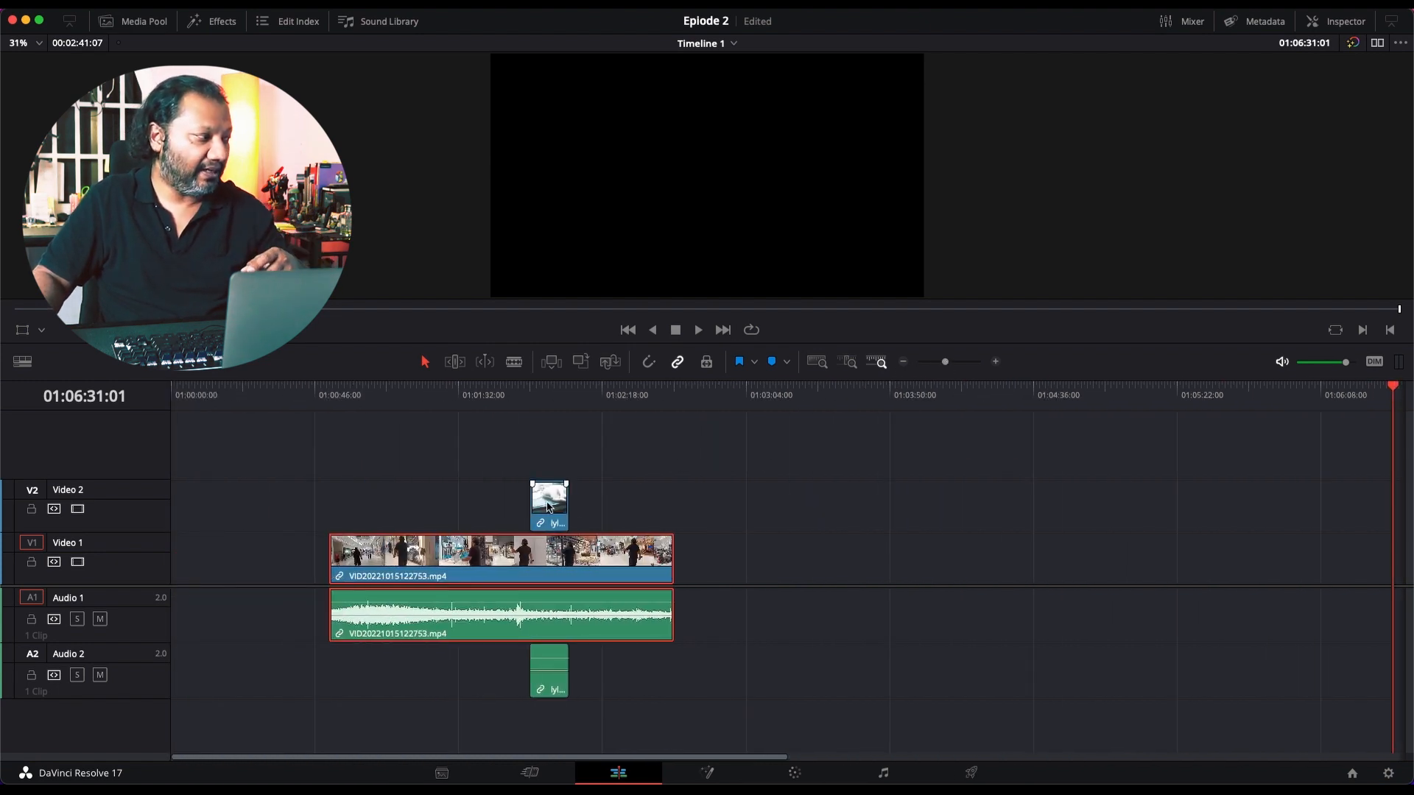
pyautogui.click(549, 508)
pyautogui.moveTo(549, 508); pyautogui.dragTo(876, 567)
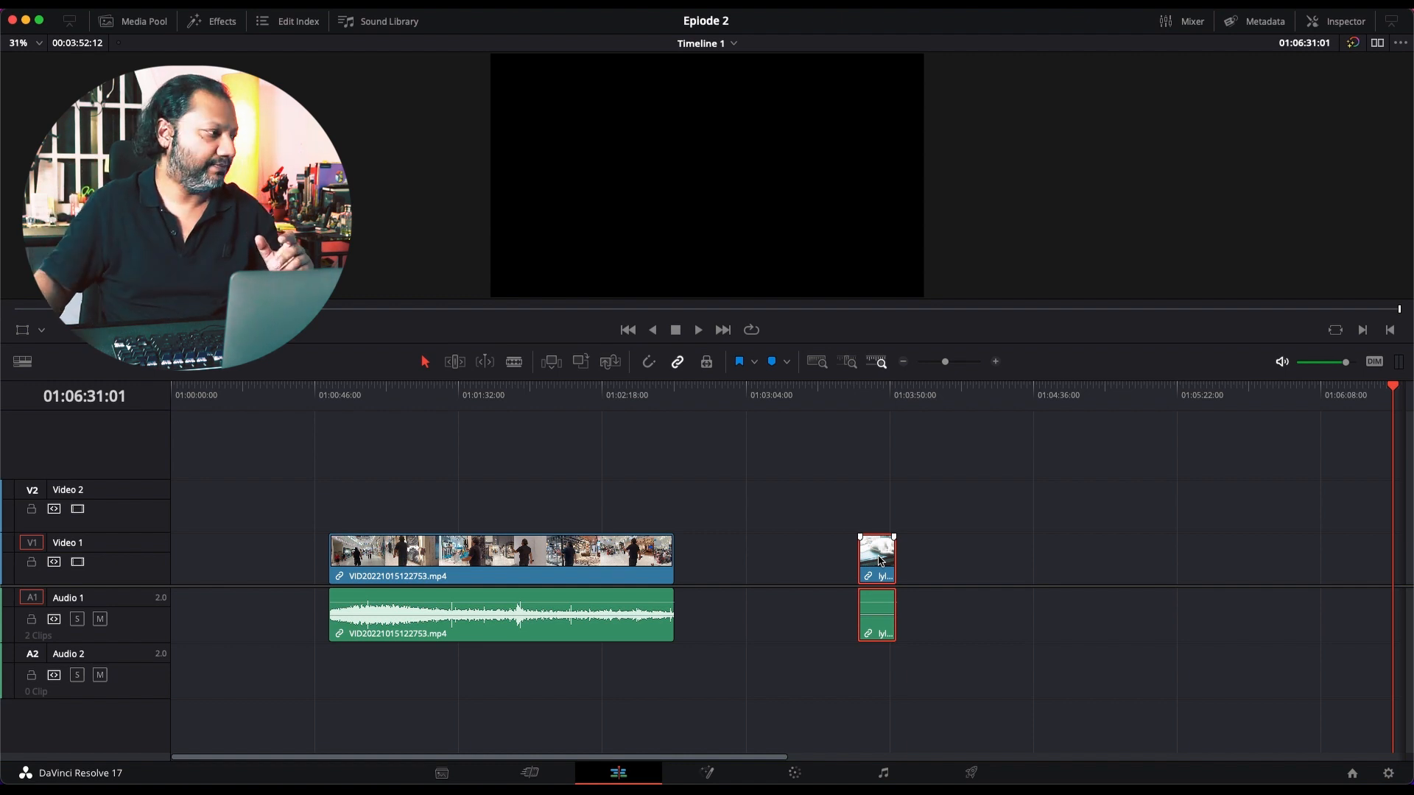
# Step: Set the lyly effect clip's color to Orange and place the playhead on it at 01:03:42:23
pyautogui.rightClick(880, 561)
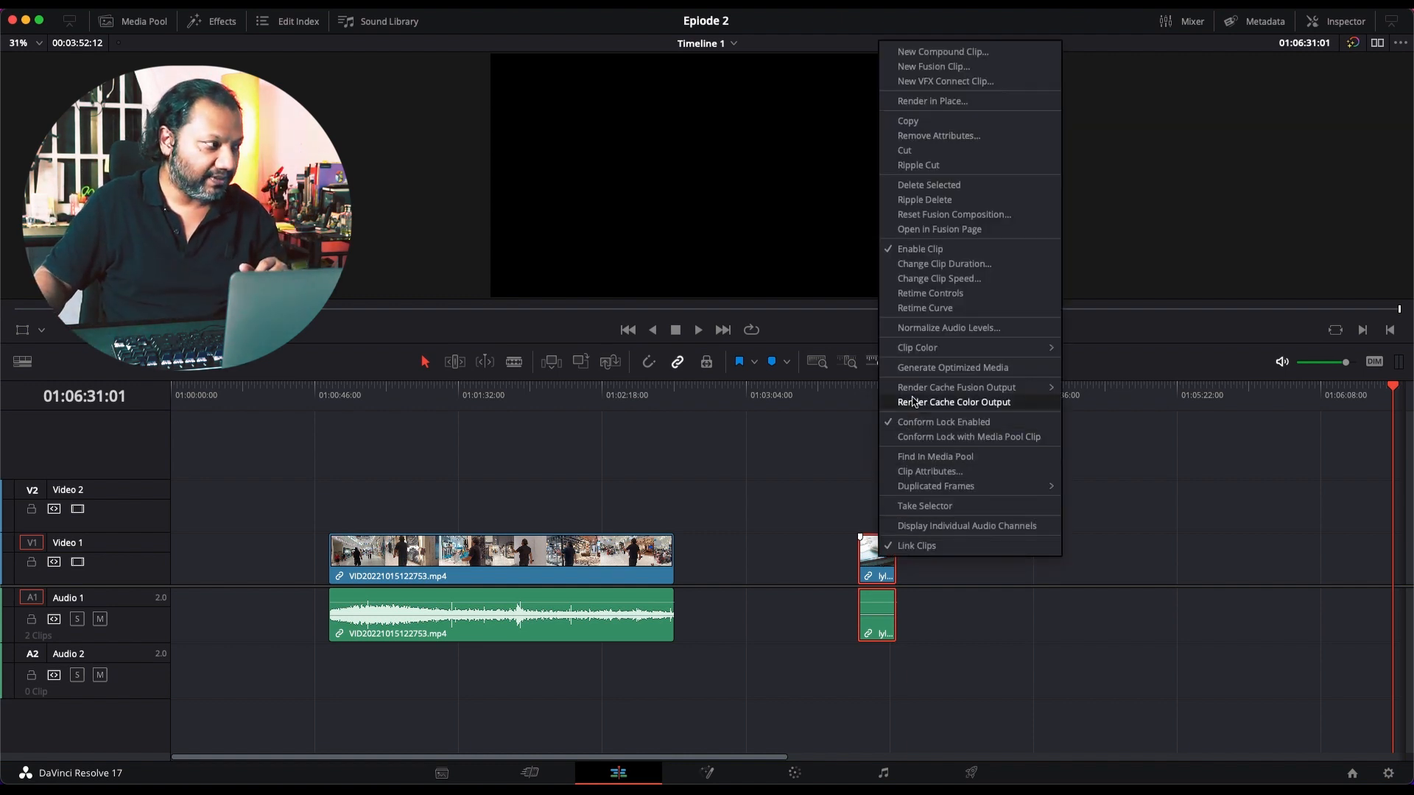
pyautogui.moveTo(929, 358)
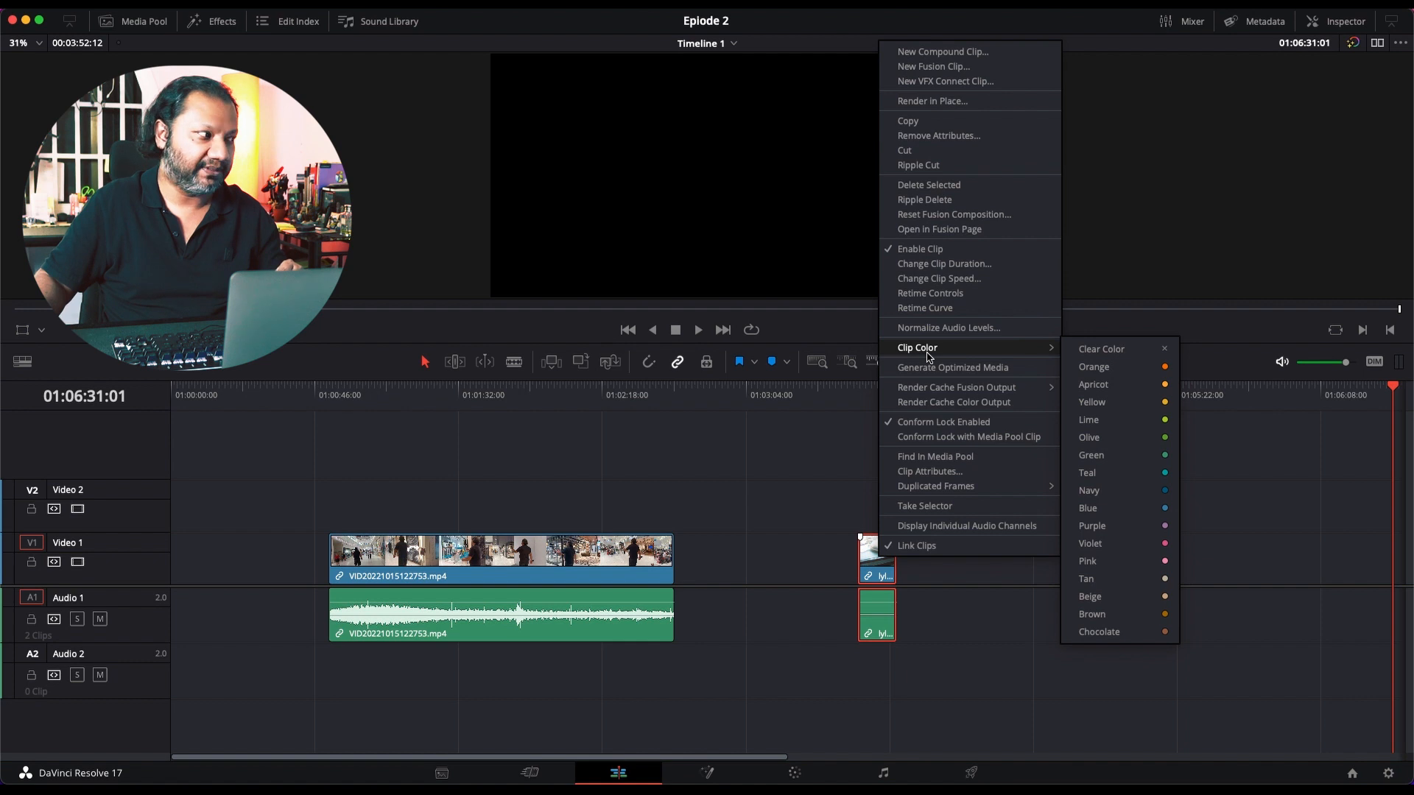
pyautogui.click(1139, 376)
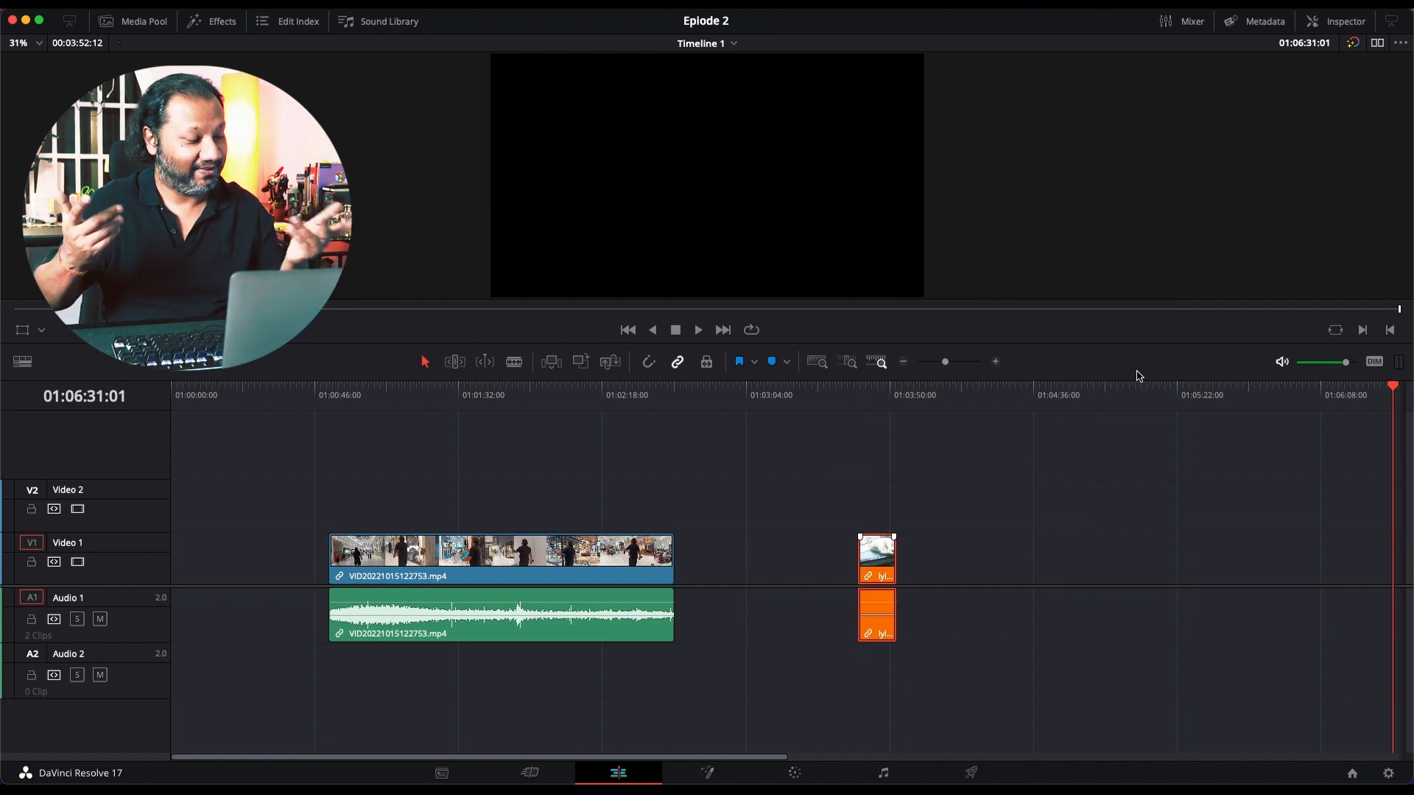
pyautogui.click(866, 401)
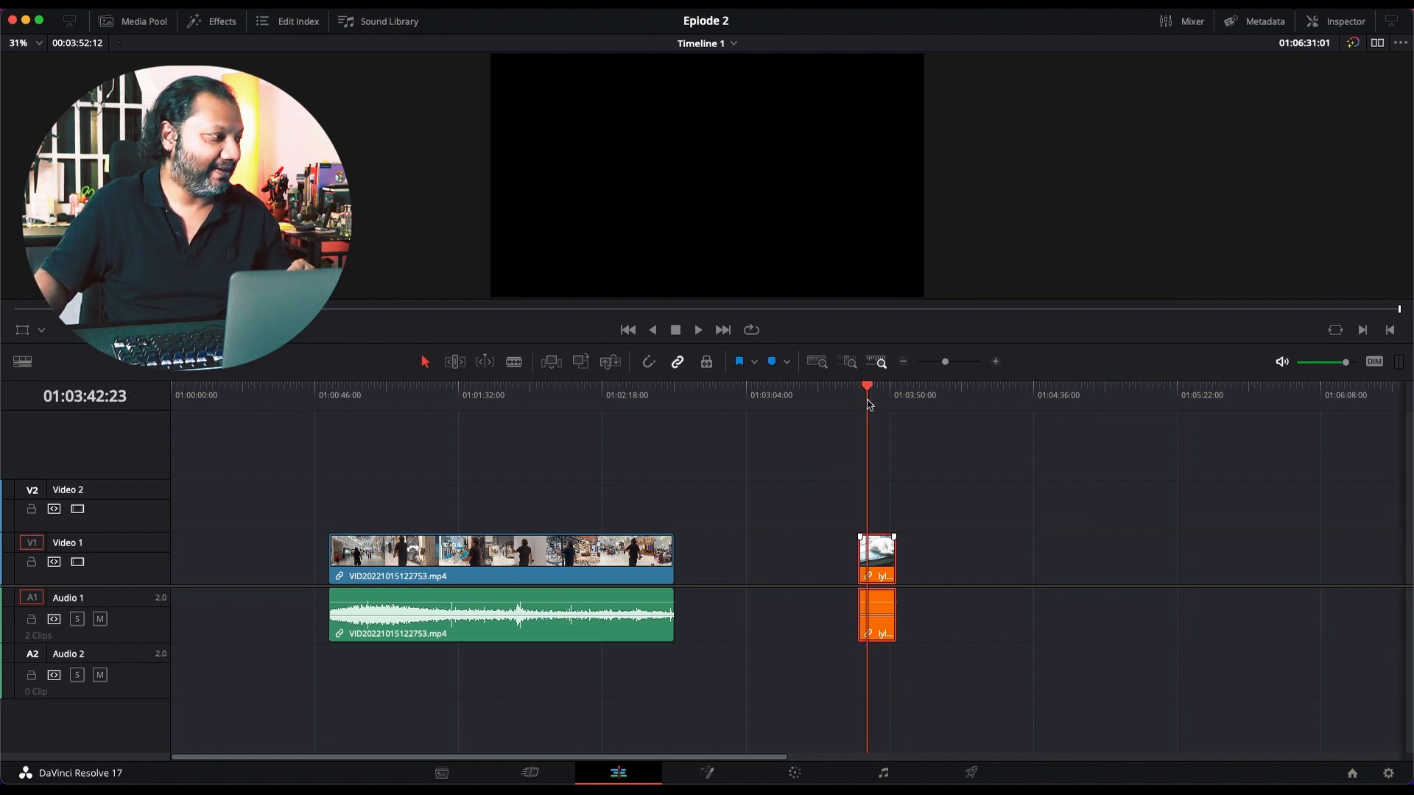
# Step: Move the orange lyly effect clip from Video 1 onto Video 2 above the main clip, starting at about 01:02:01
pyautogui.moveTo(883, 566); pyautogui.dragTo(572, 507)
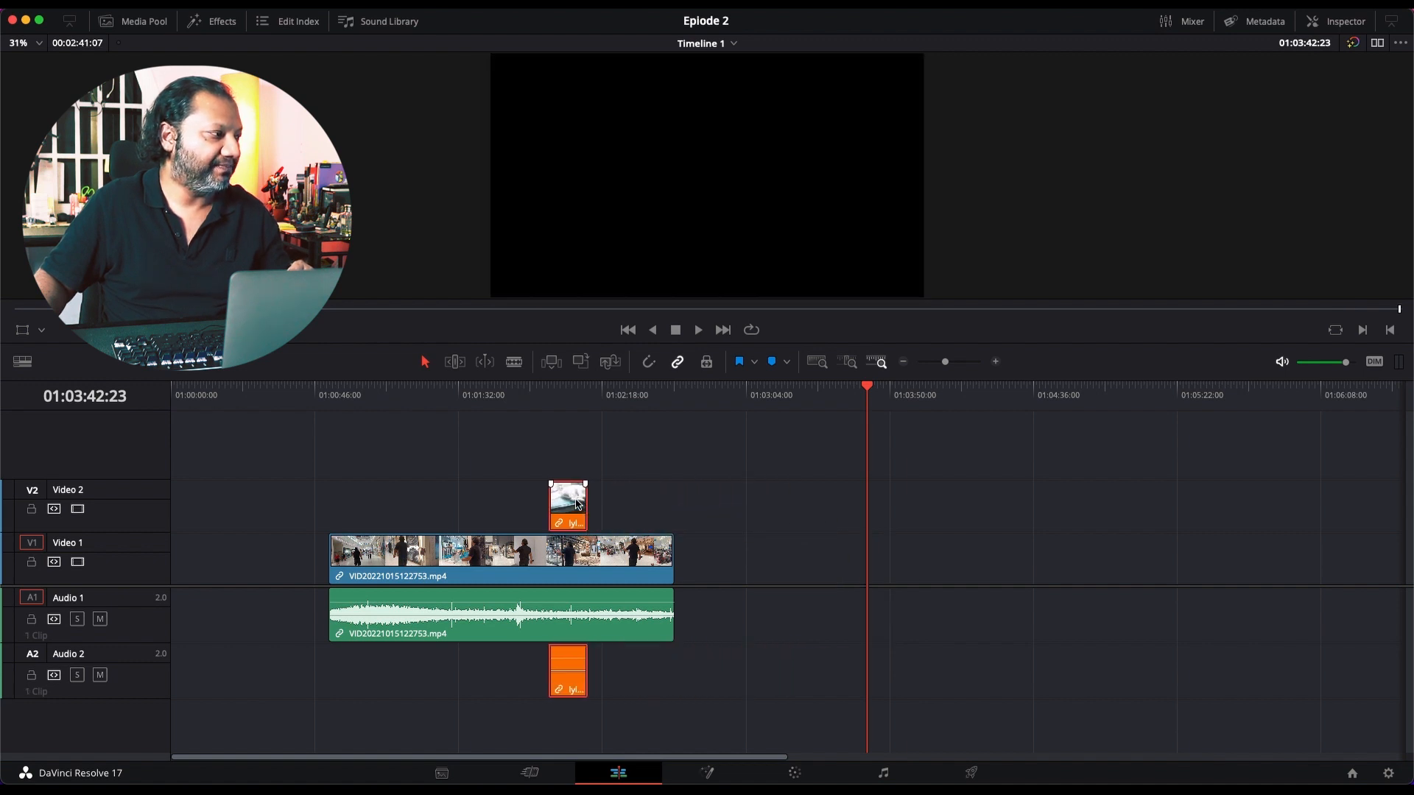
pyautogui.click(924, 363)
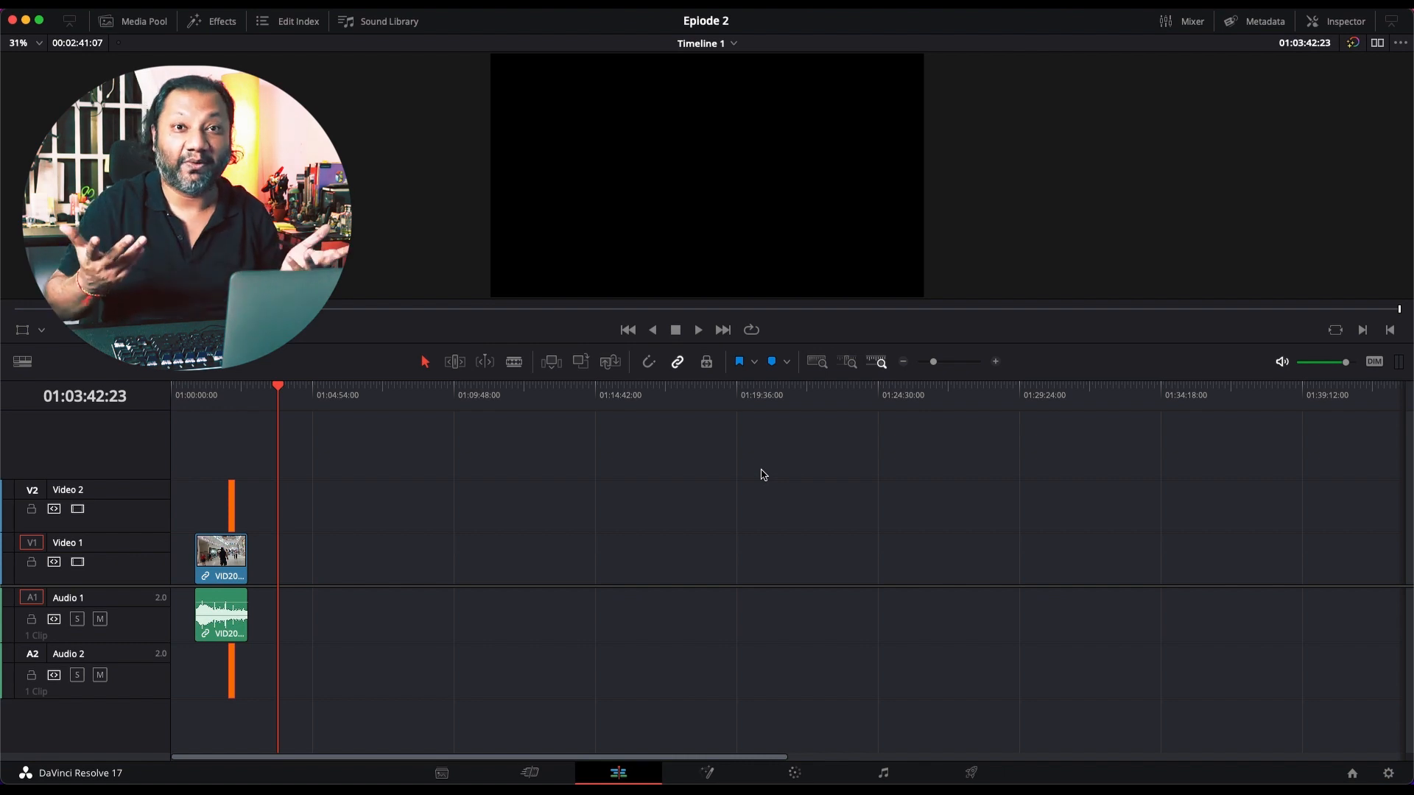
# Step: Play the timeline from 01:01:58:09 through the overlaid lyly effect clip until the main clip is back on screen
pyautogui.click(691, 396)
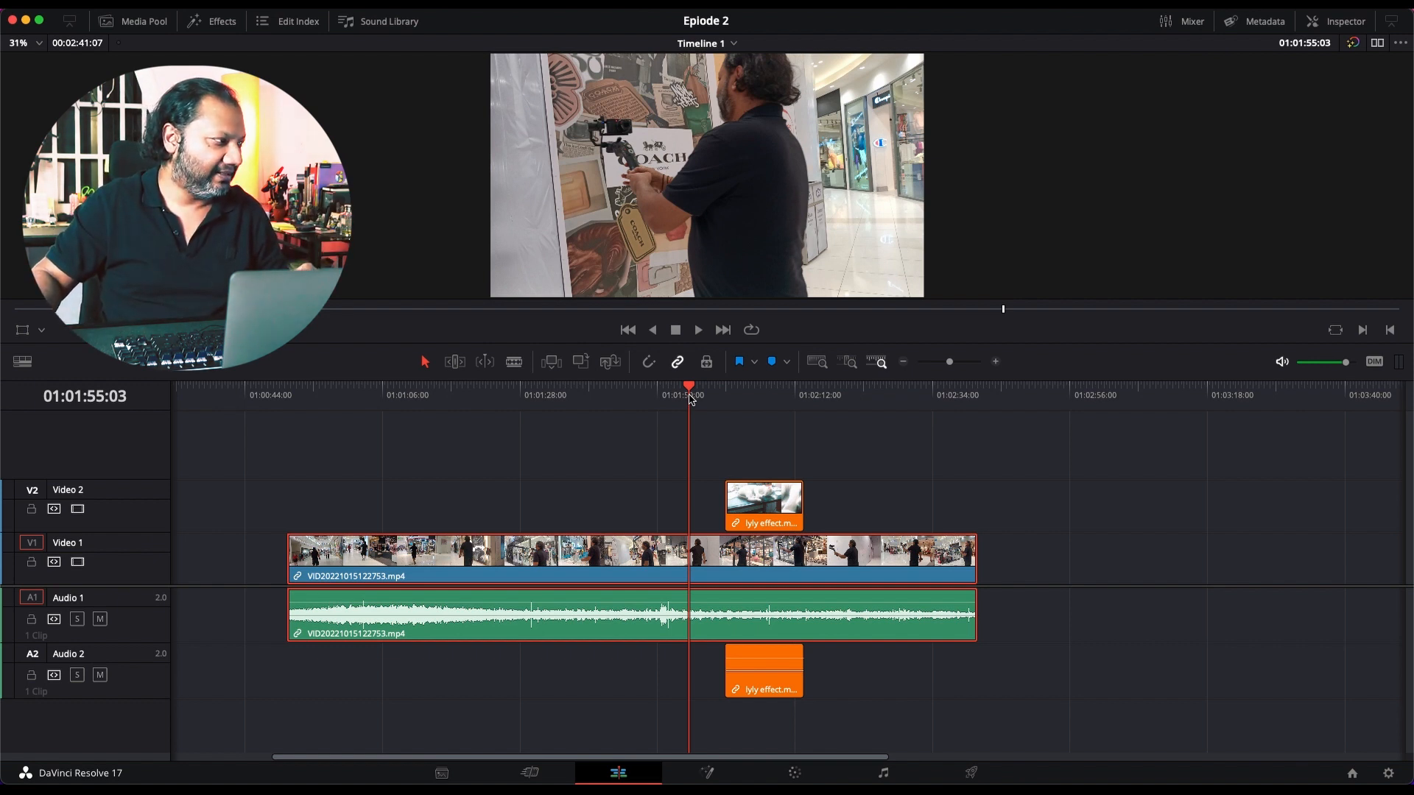
pyautogui.moveTo(689, 396); pyautogui.dragTo(698, 397)
pyautogui.hscroll(-1, 737, 426)
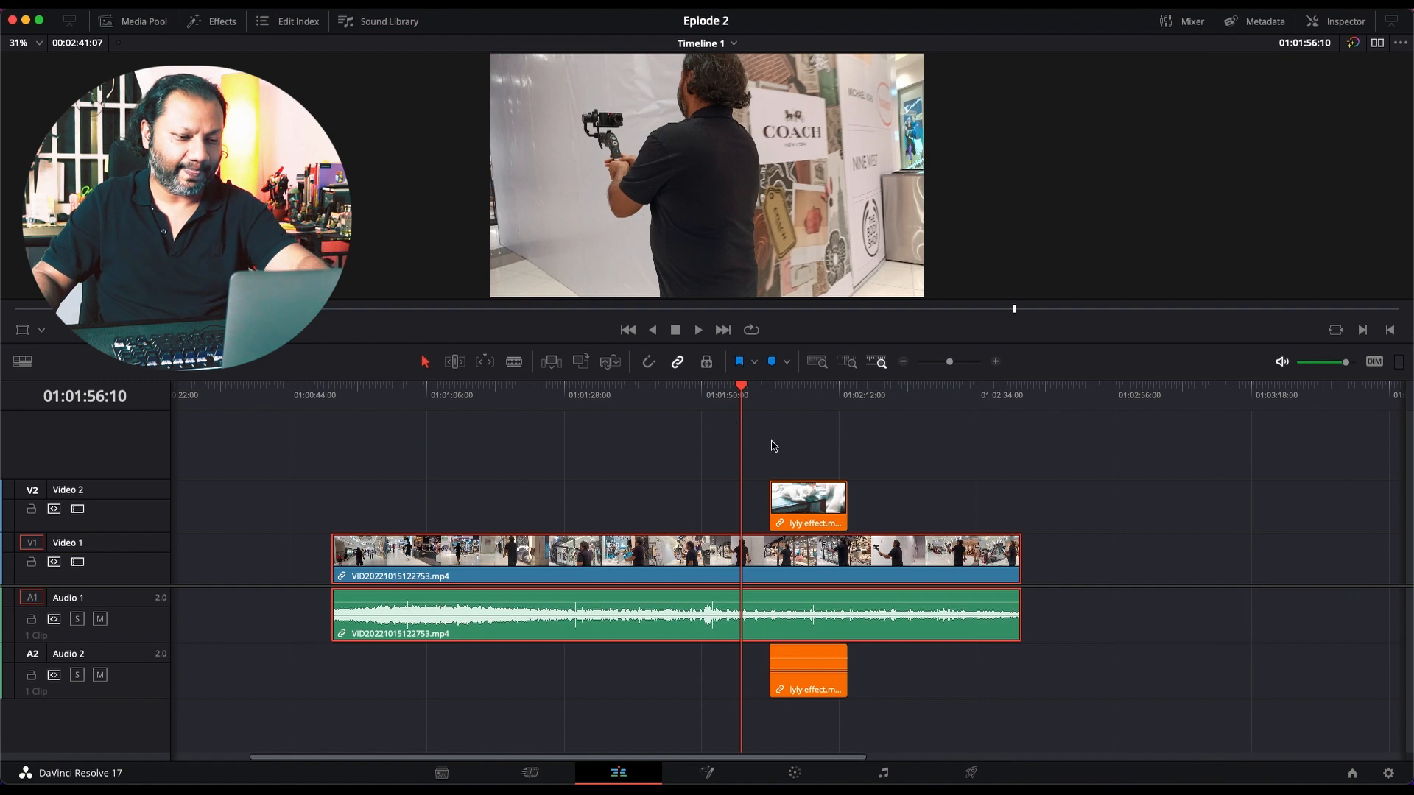
pyautogui.scroll(5, 786, 451)
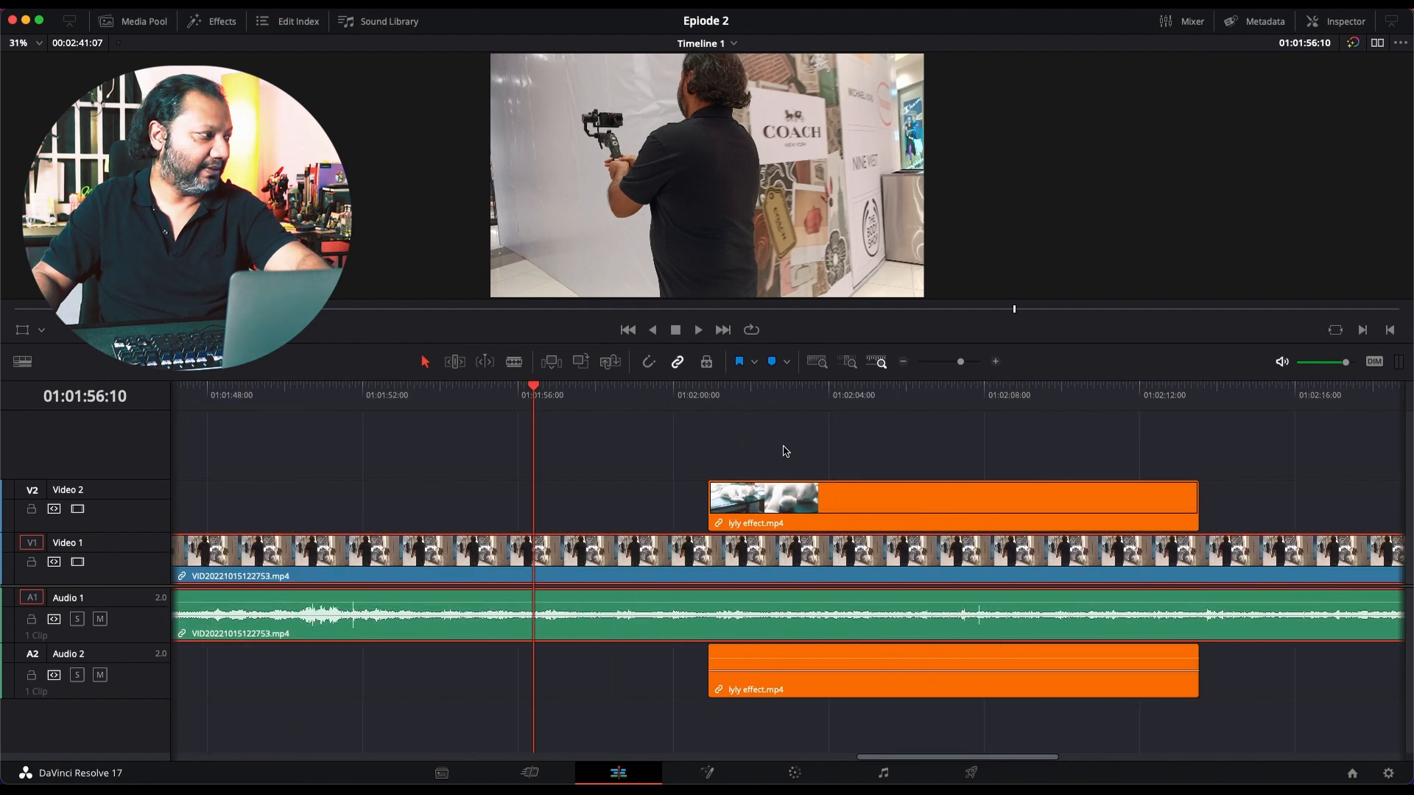
pyautogui.click(665, 404)
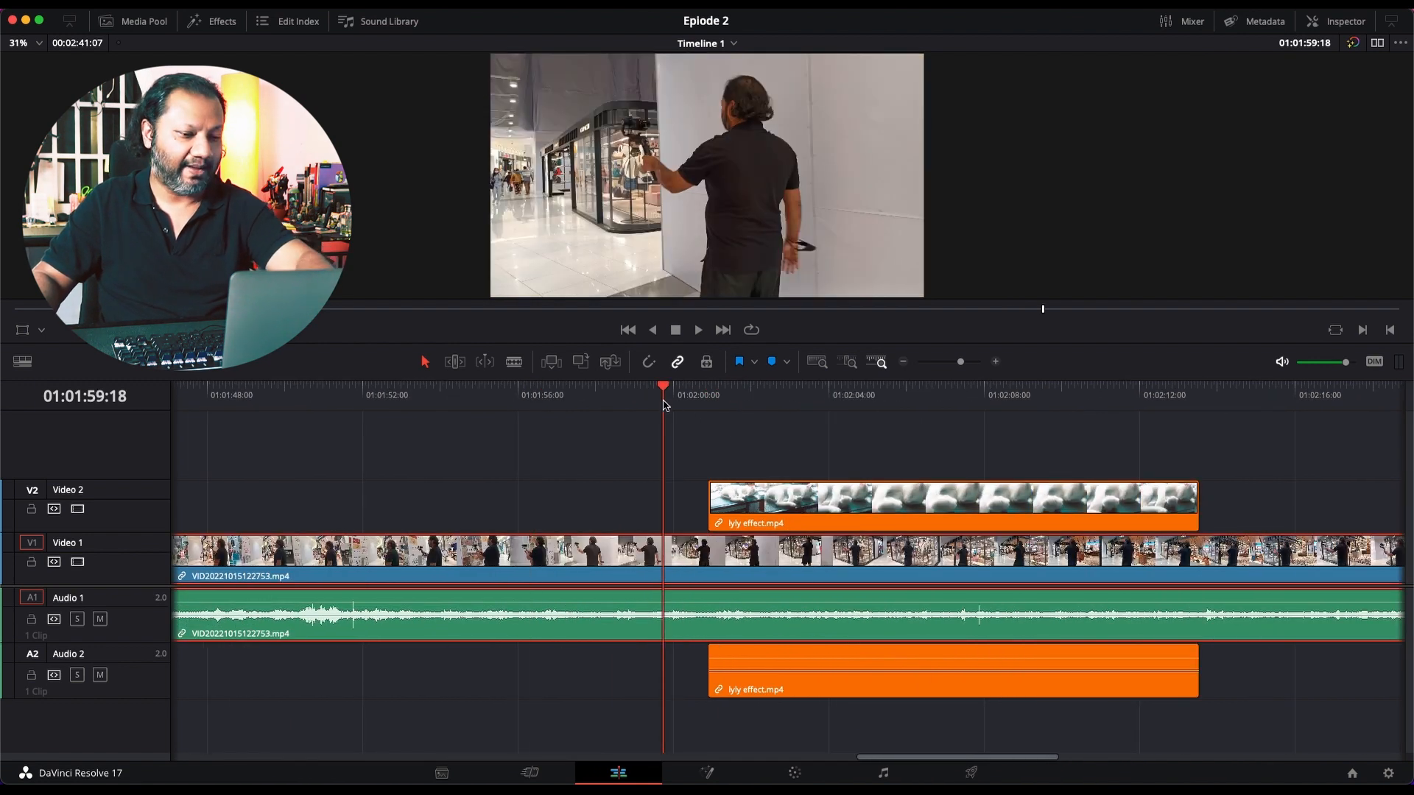
pyautogui.click(611, 397)
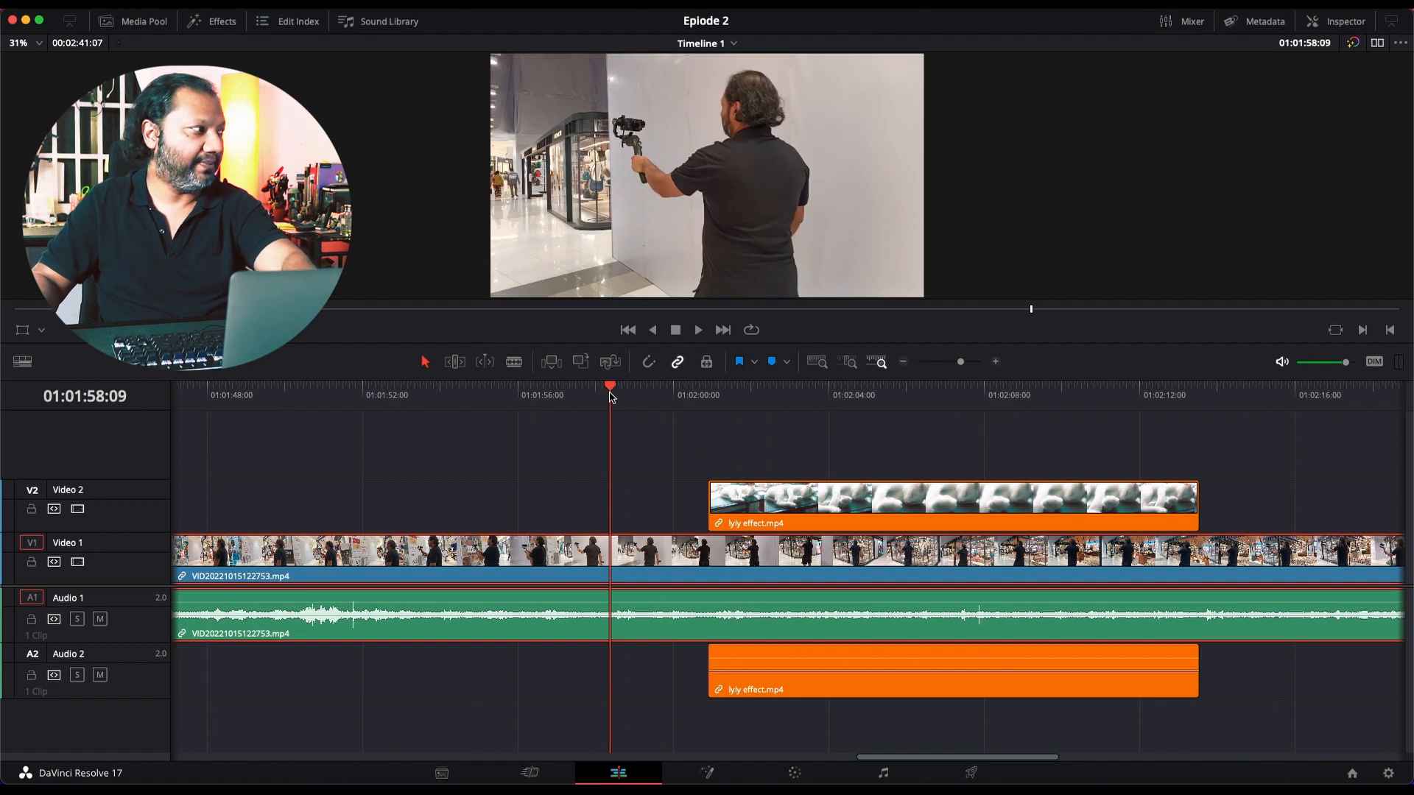
pyautogui.press('space')
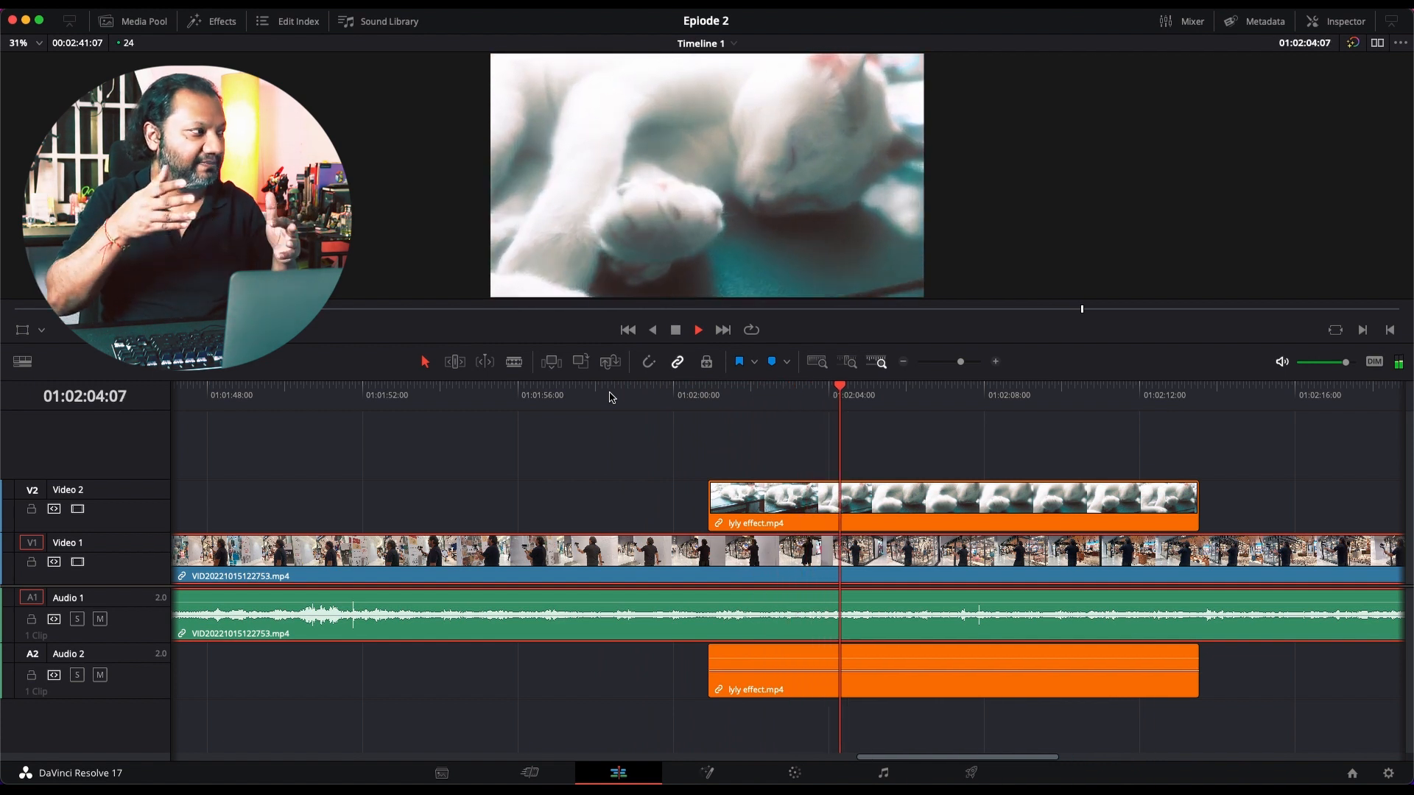
pyautogui.hscroll(1, 636, 478)
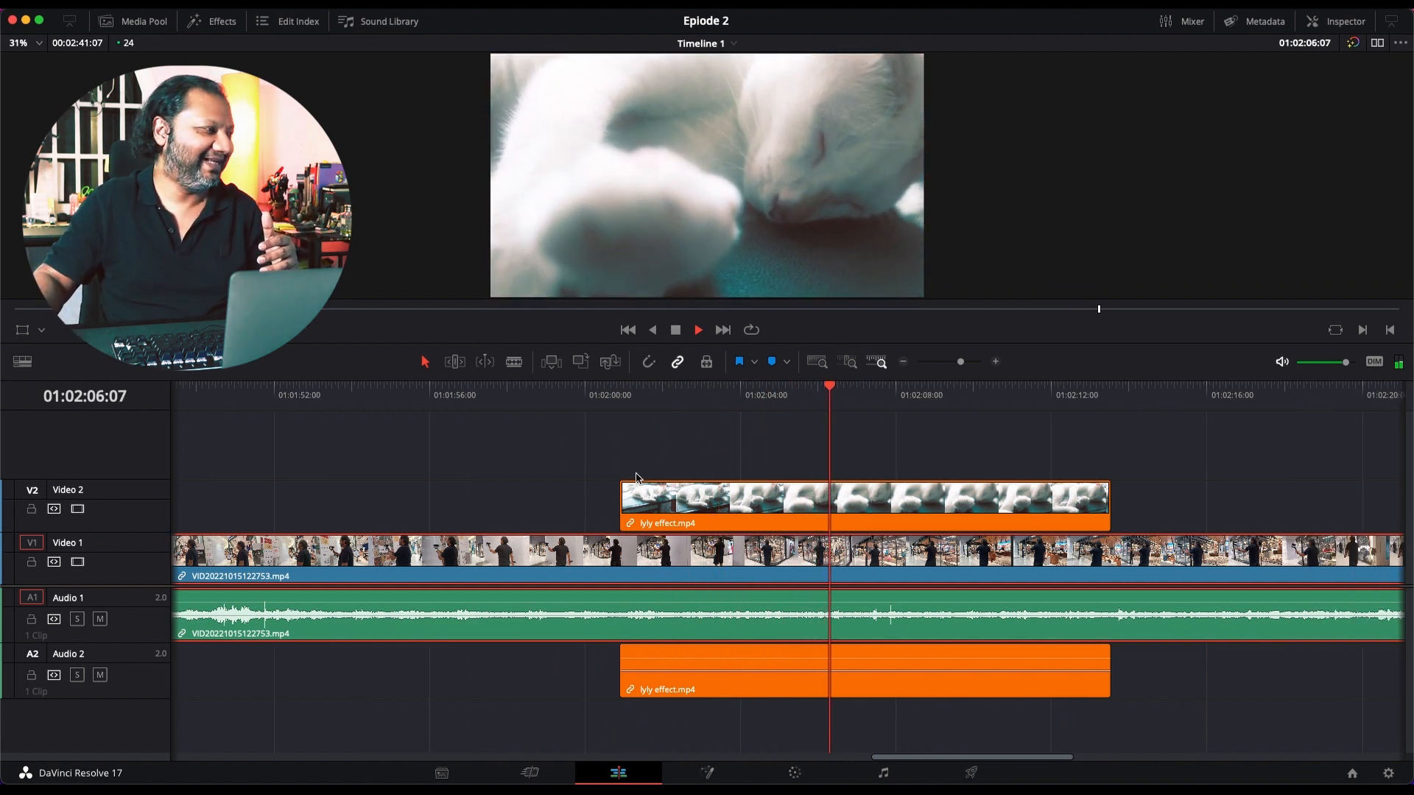
pyautogui.hscroll(3, 636, 477)
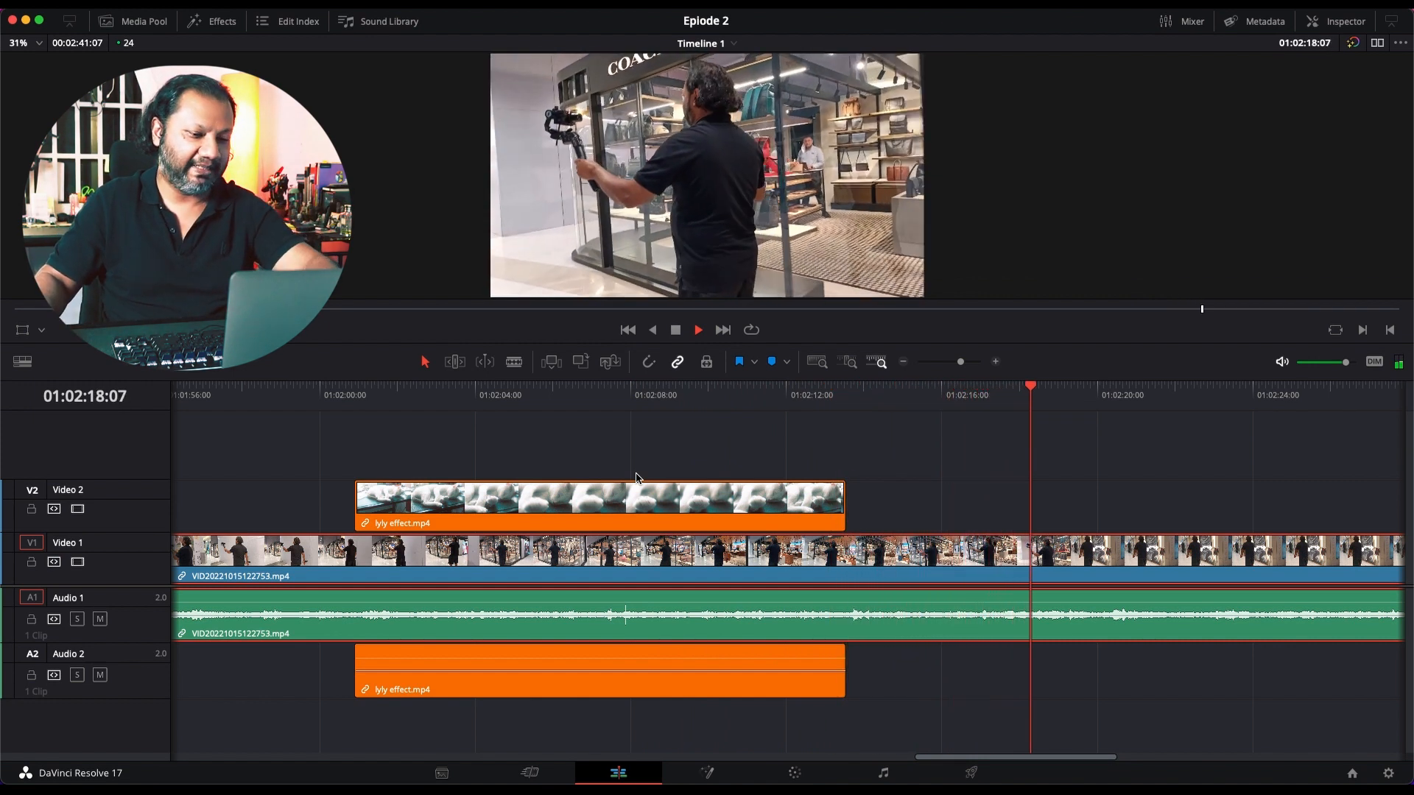
pyautogui.press('space')
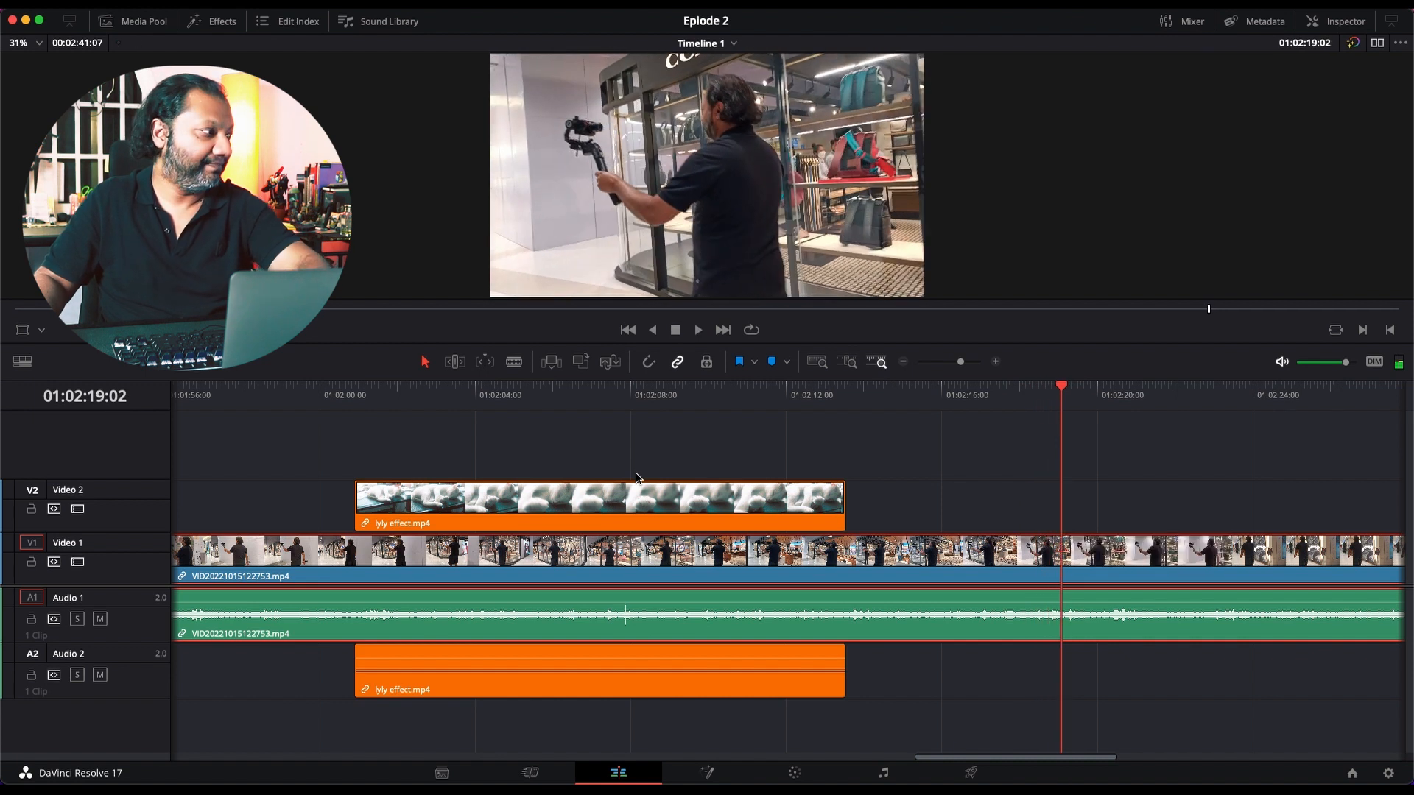
# Step: Split the lyly effect clip on Video 2 into two parts at 01:02:06:20
pyautogui.click(585, 410)
pyautogui.click(624, 504)
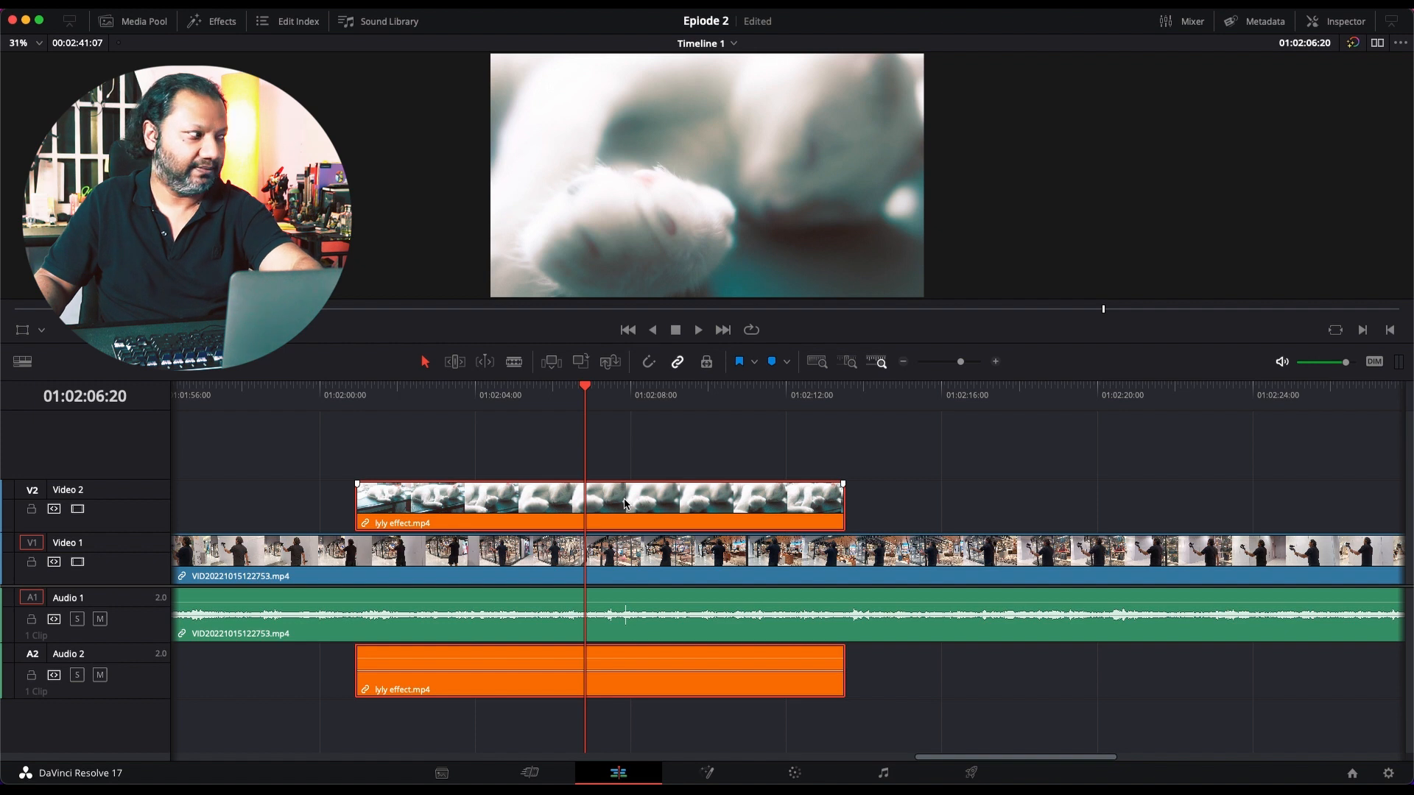
pyautogui.press('super+b')
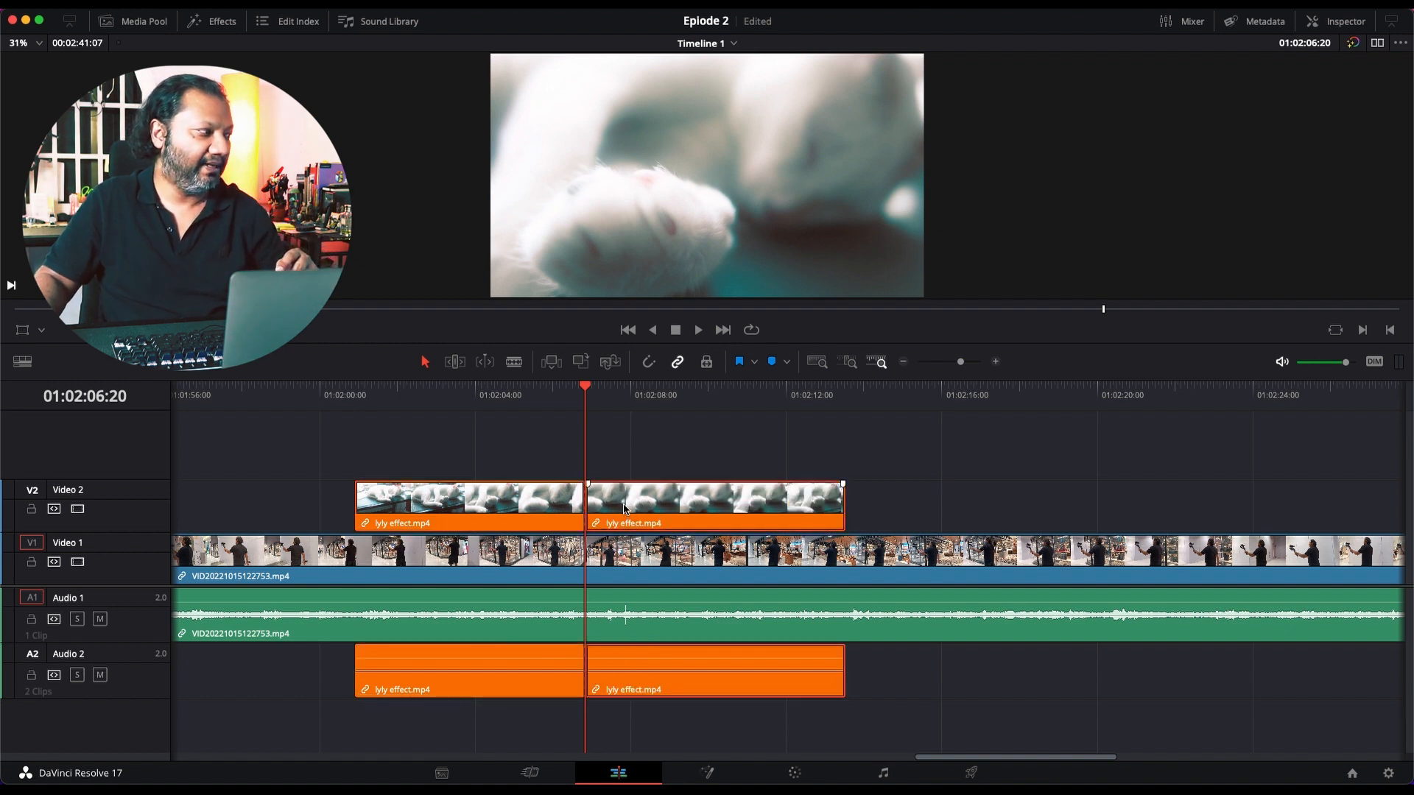
# Step: Move the second lyly effect part to start at about 01:02:08 and trim the first part's start to about 01:02:04:16
pyautogui.moveTo(624, 508); pyautogui.dragTo(664, 497)
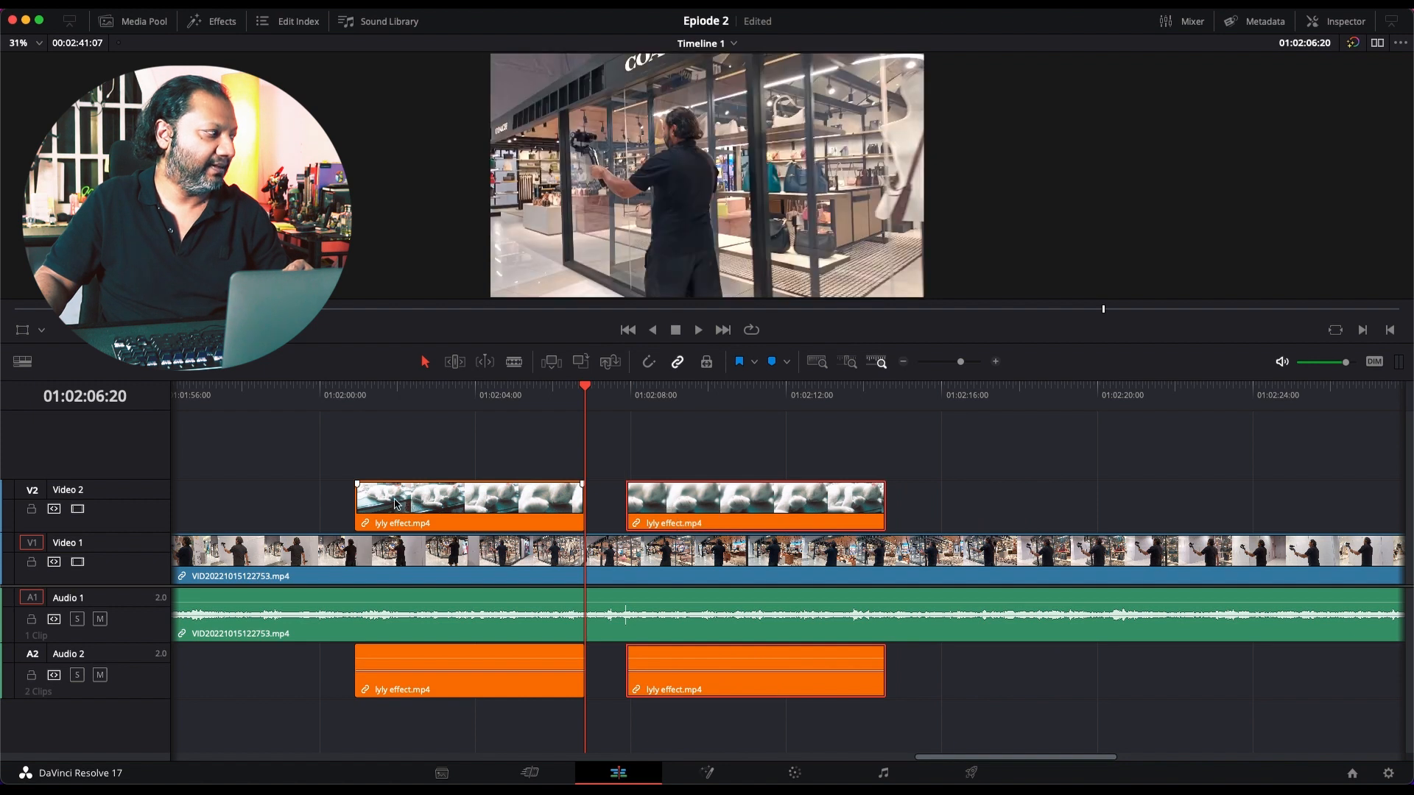
pyautogui.moveTo(375, 502); pyautogui.dragTo(502, 495)
# Step: Play the timeline from 01:02:03:23 past both lyly effect parts to review the gap between them
pyautogui.click(474, 404)
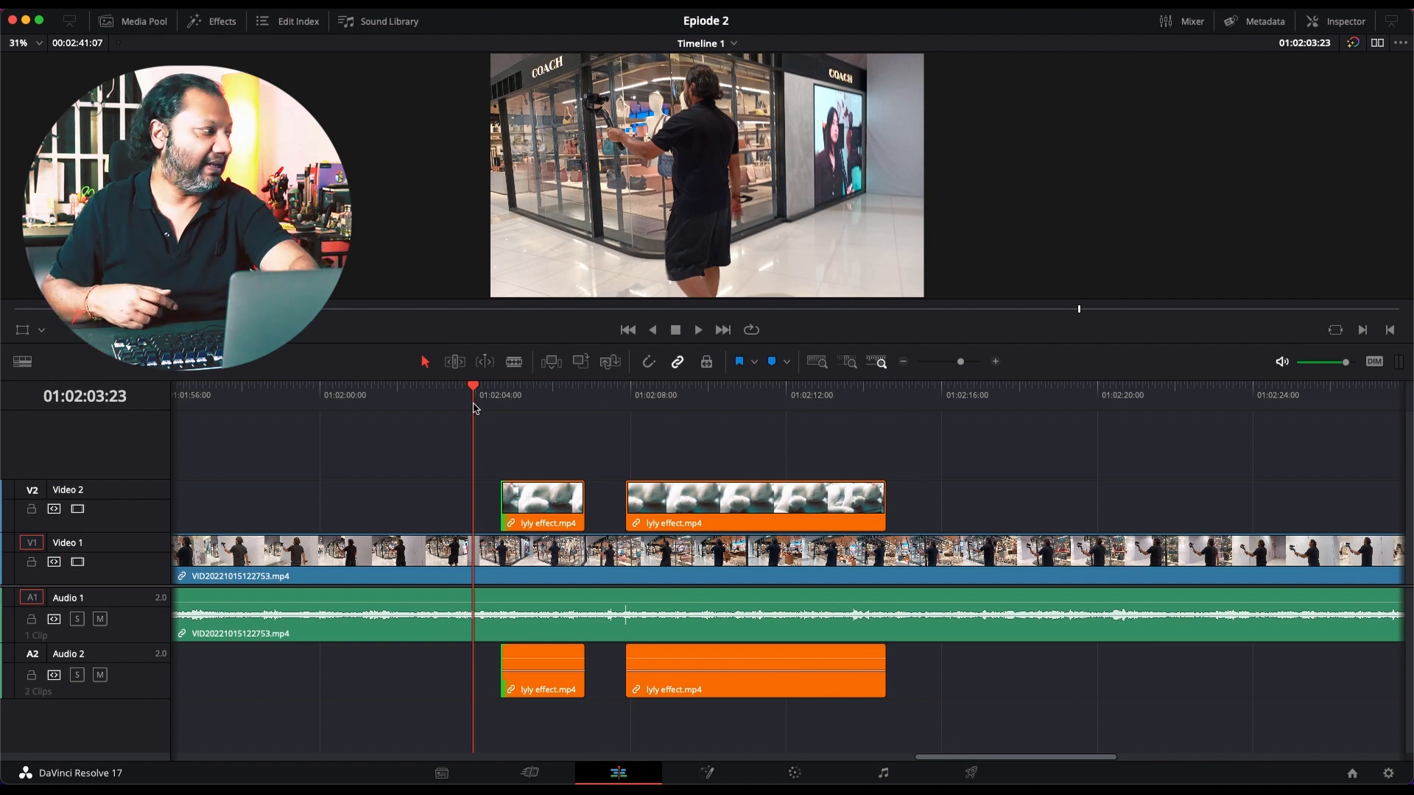
pyautogui.press('space')
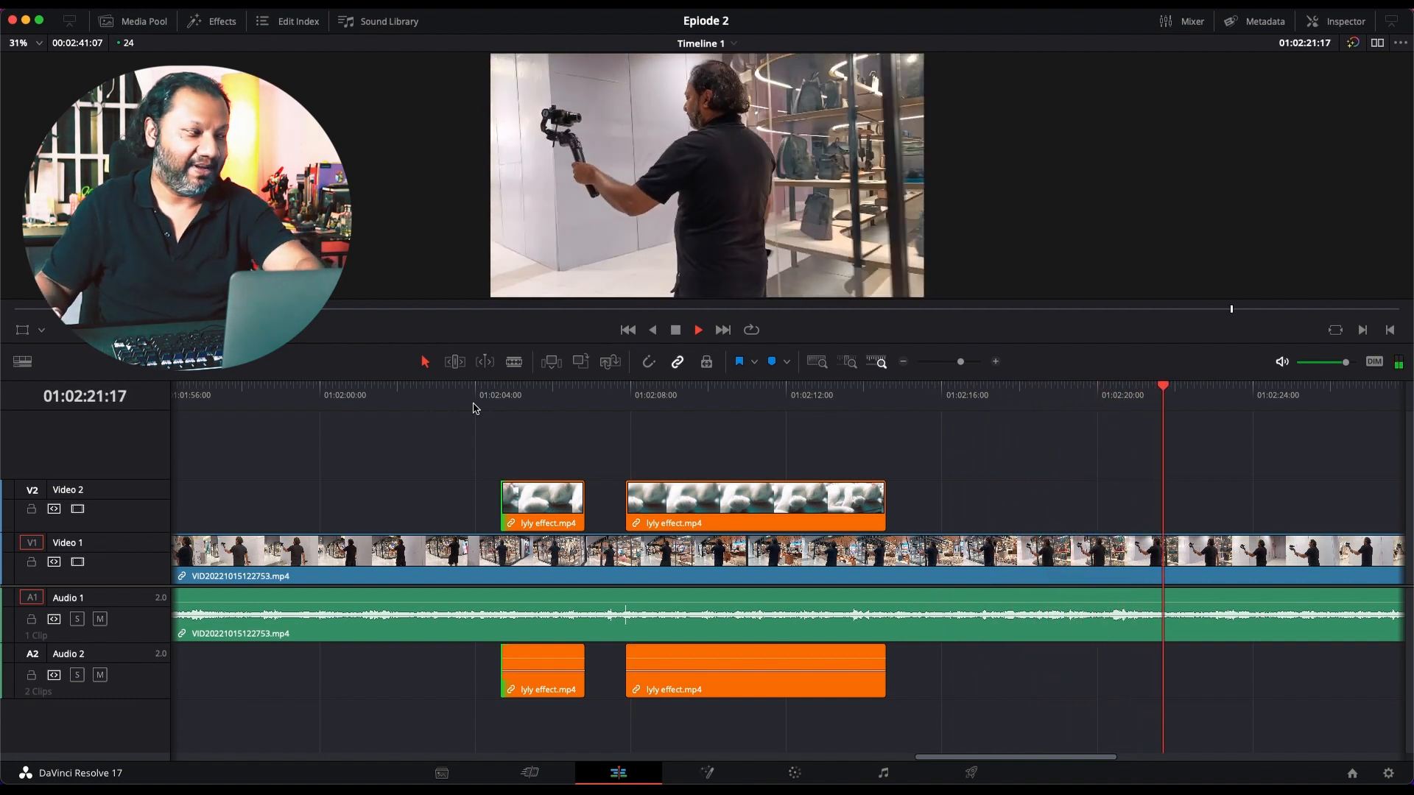
pyautogui.press('space')
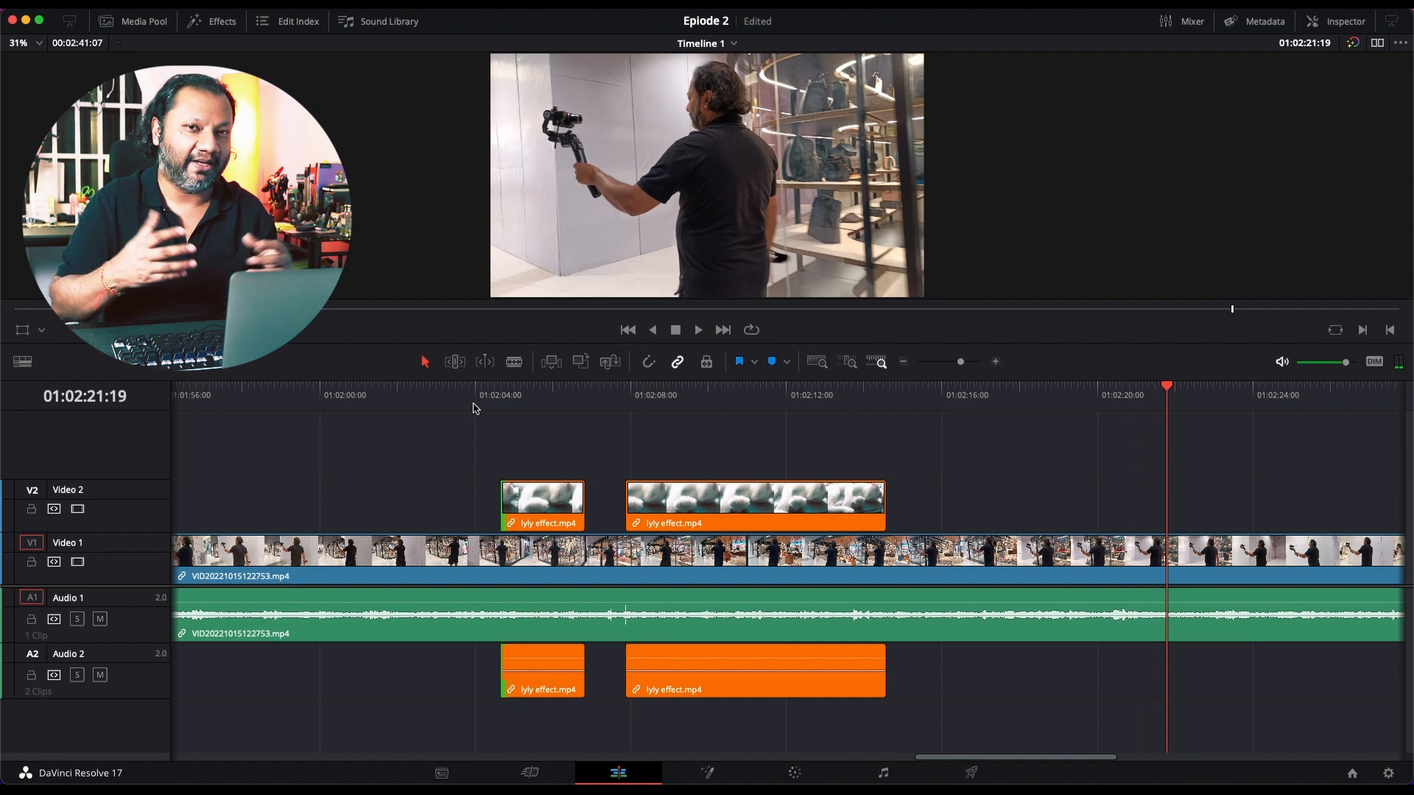